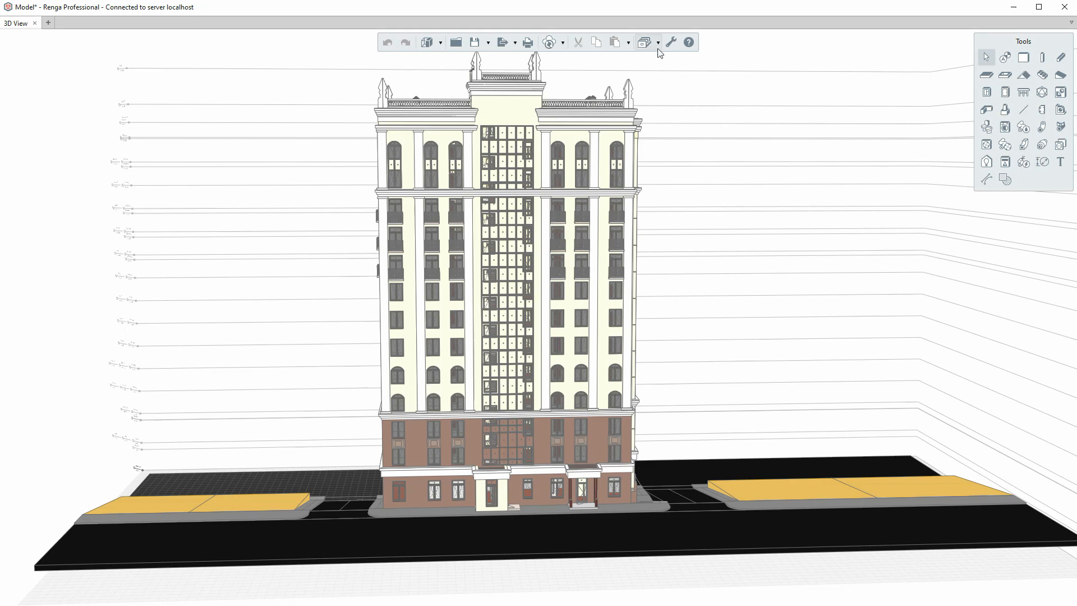
- Open the project styles menu and point to Window styles
left_click(659, 44)
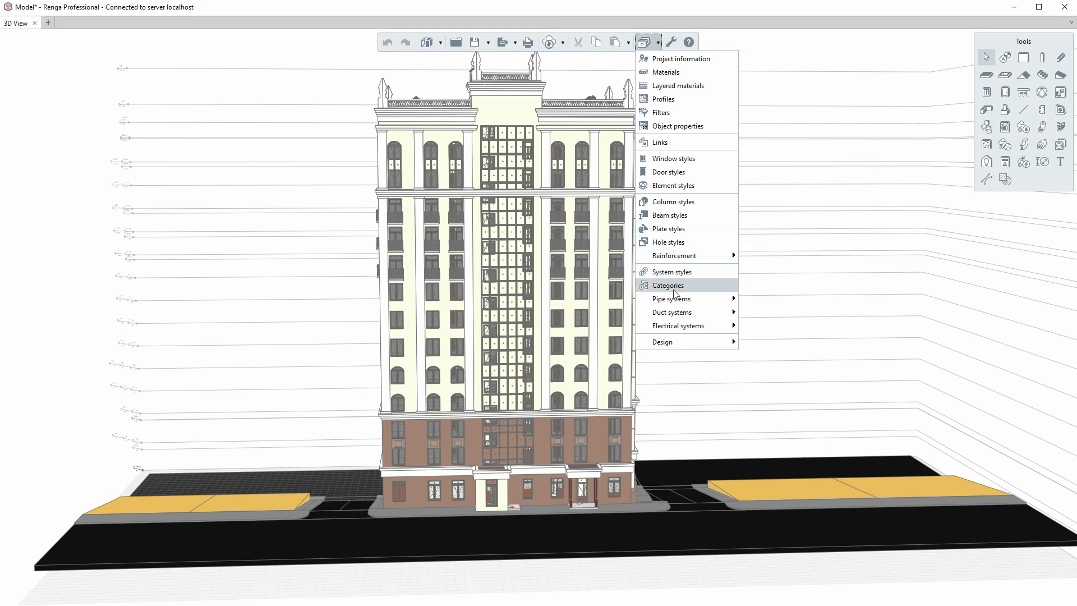
mouse_move(674, 302)
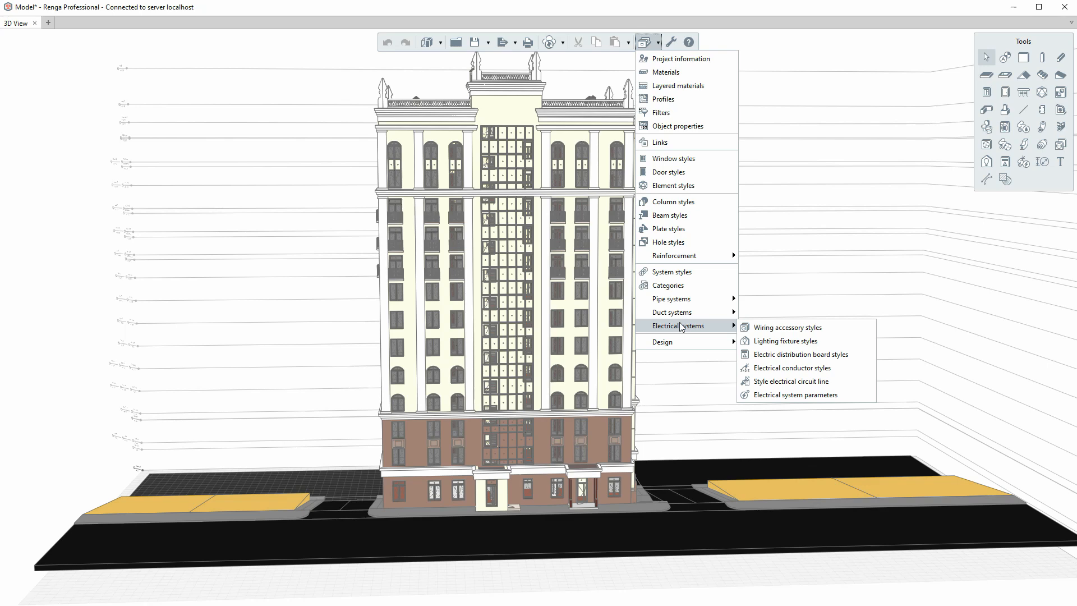
- Add a new window style named 'Facade window' and select its window pane for editing
left_click(668, 160)
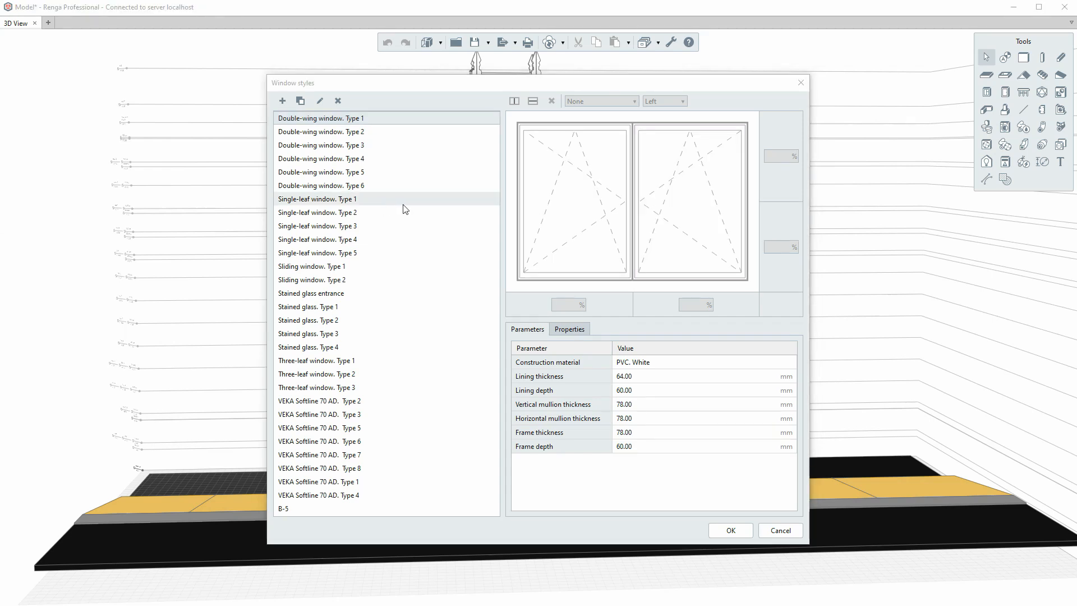
left_click(283, 101)
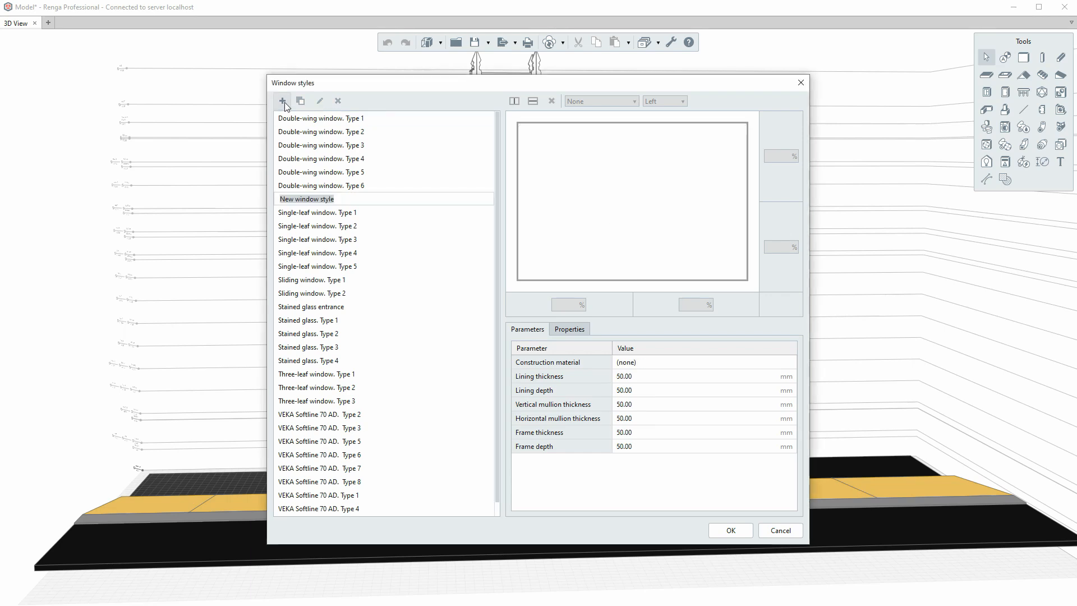
type("Facade win")
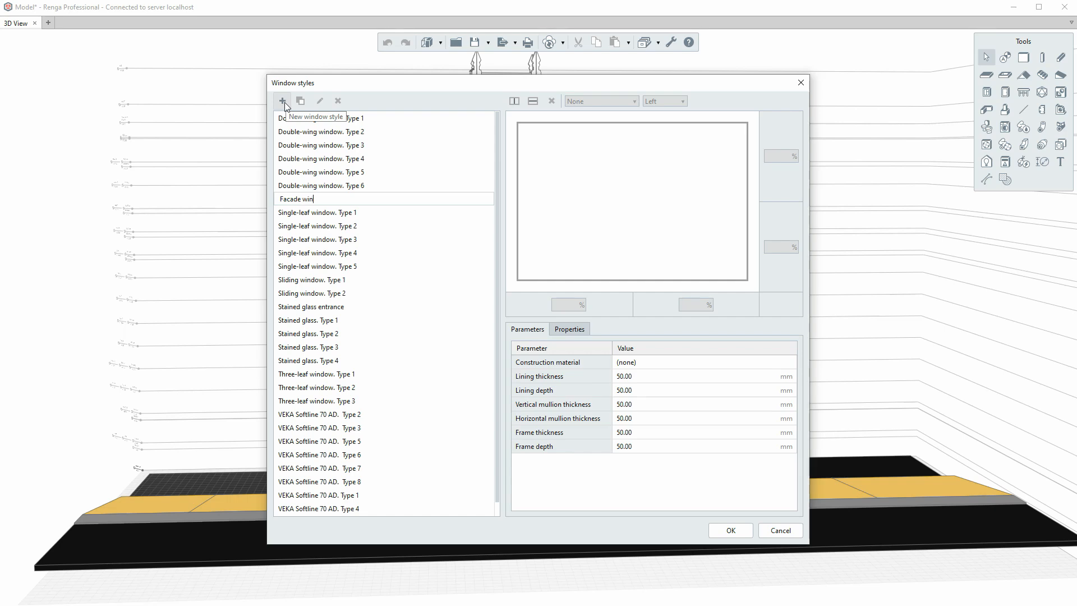
type("dow")
left_click(397, 211)
left_click(369, 197)
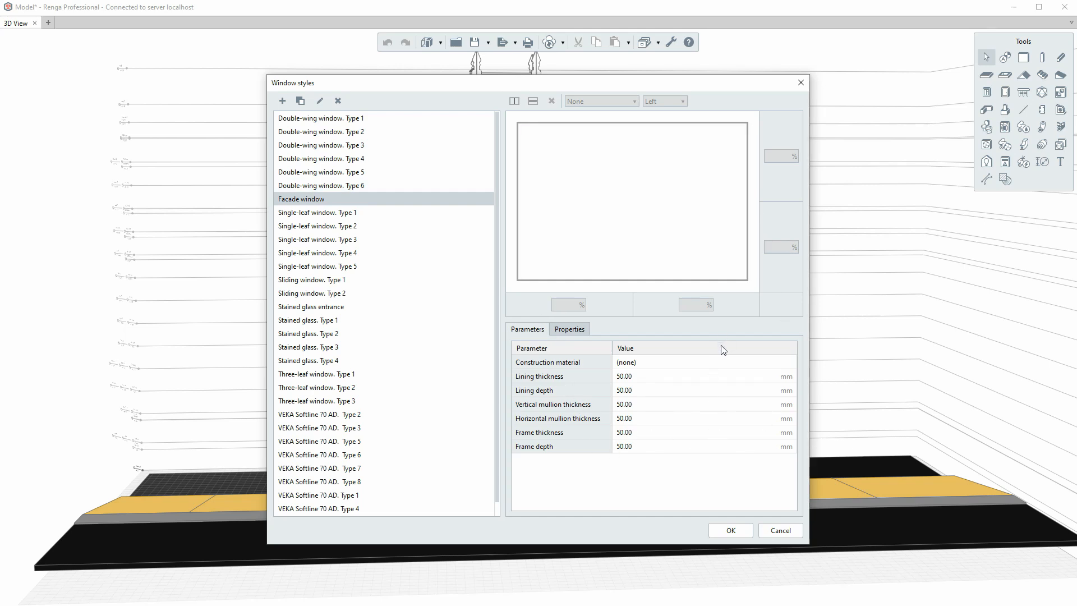
left_click(617, 192)
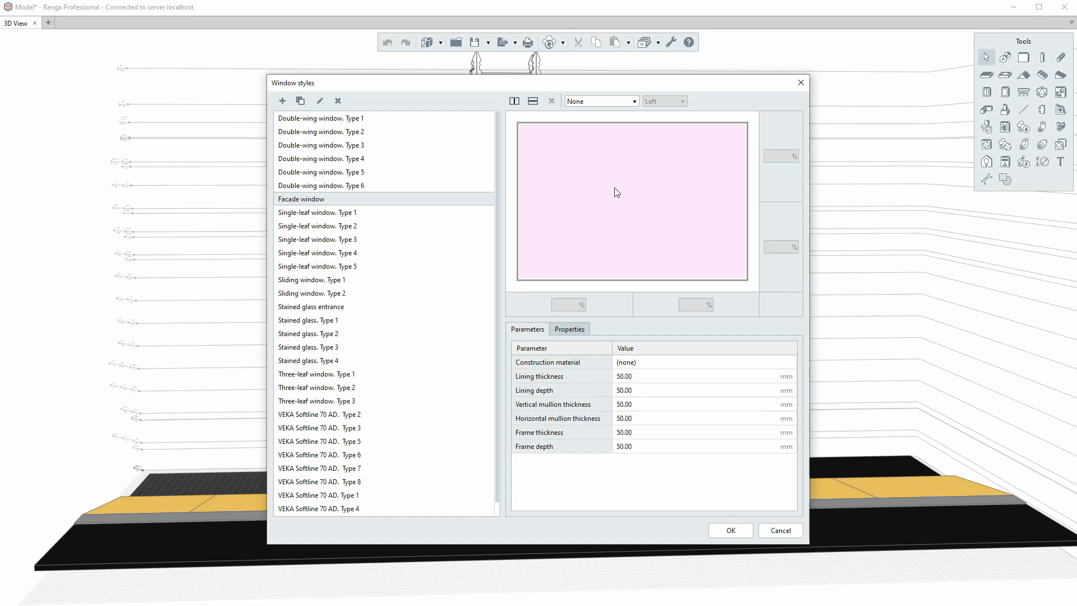
- Add a horizontal mullion near the top, setting the transom to 10%
left_click(534, 102)
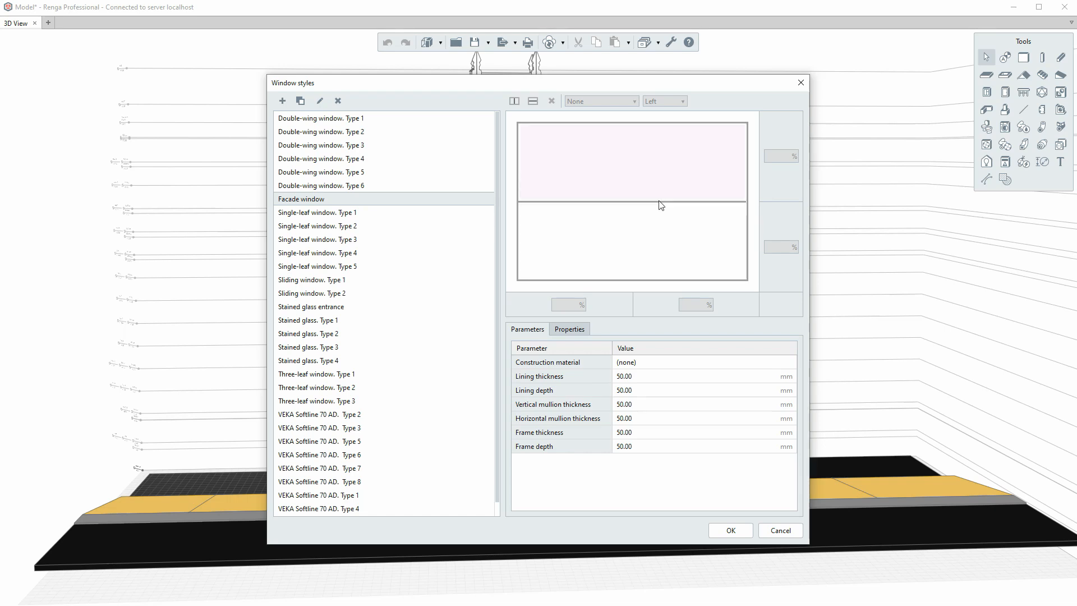
left_click_drag(658, 200, 657, 141)
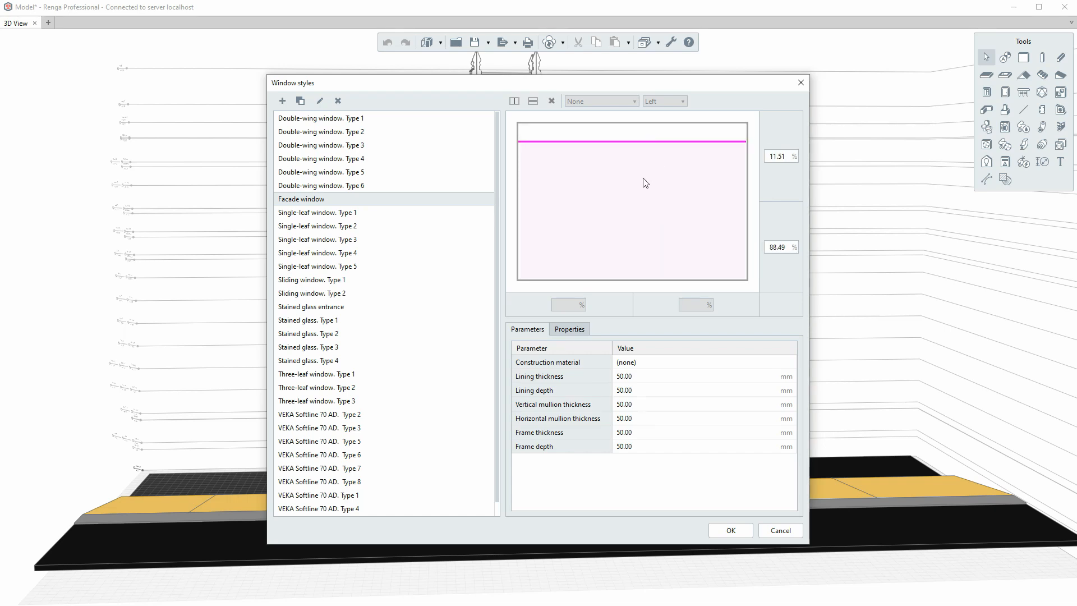
left_click_drag(628, 141, 627, 145)
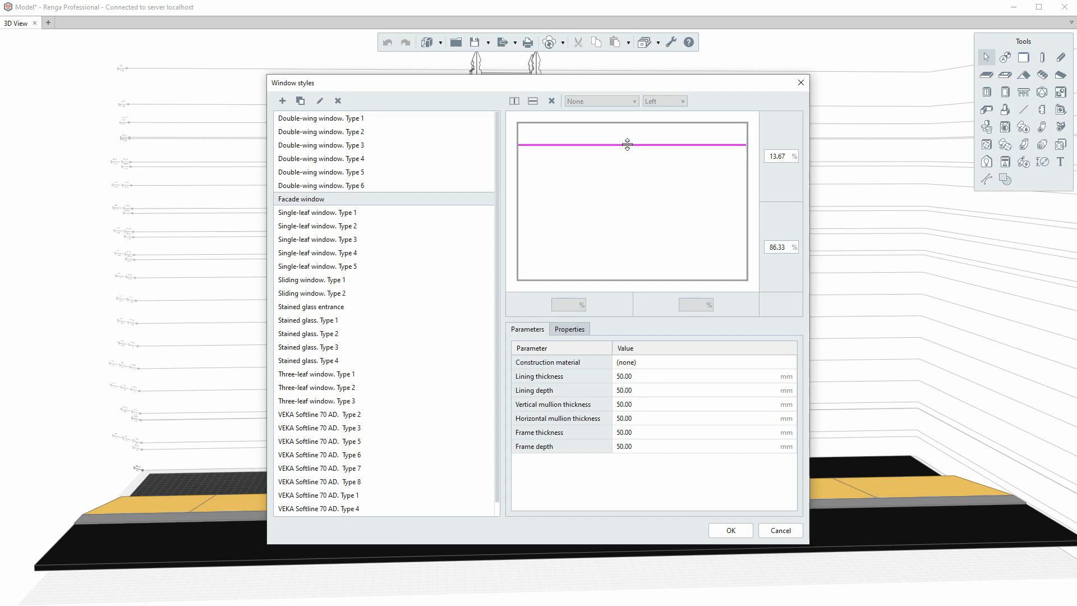
double_click(785, 156)
type("10")
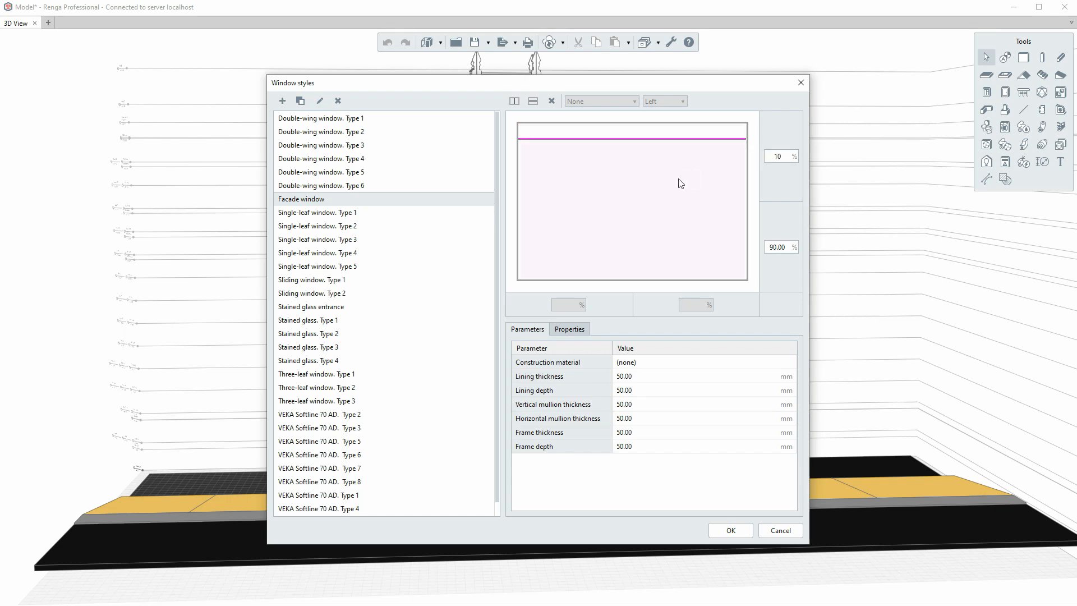
- Divide the lower pane with more horizontal and vertical mullions, positioned at 40% and 70%
left_click(668, 193)
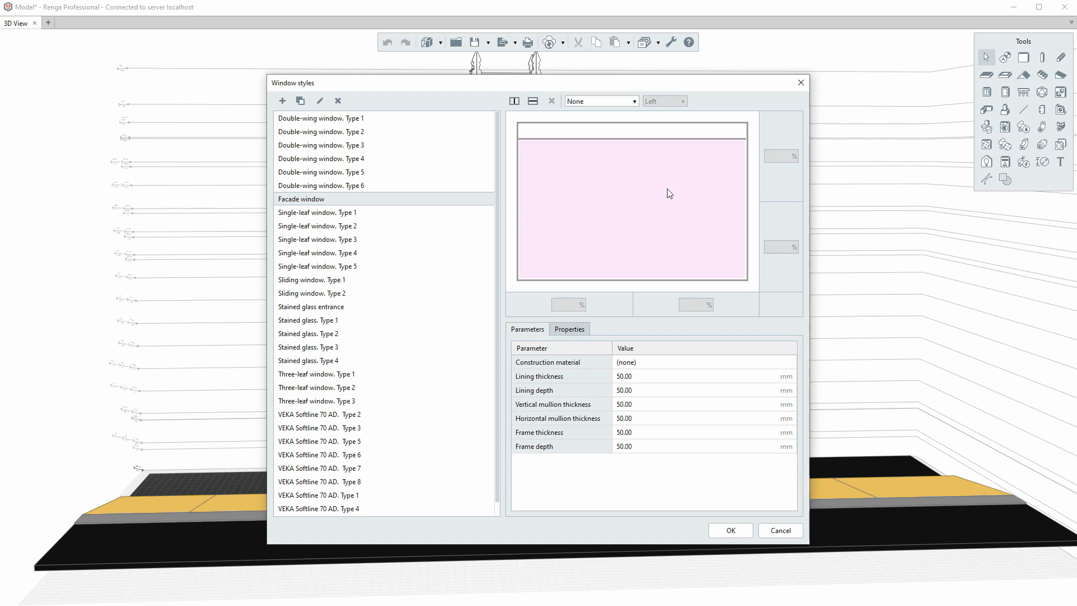
left_click(534, 102)
left_click(566, 168)
left_click(534, 102)
left_click(593, 250)
left_click(533, 102)
left_click(639, 160)
left_click(514, 102)
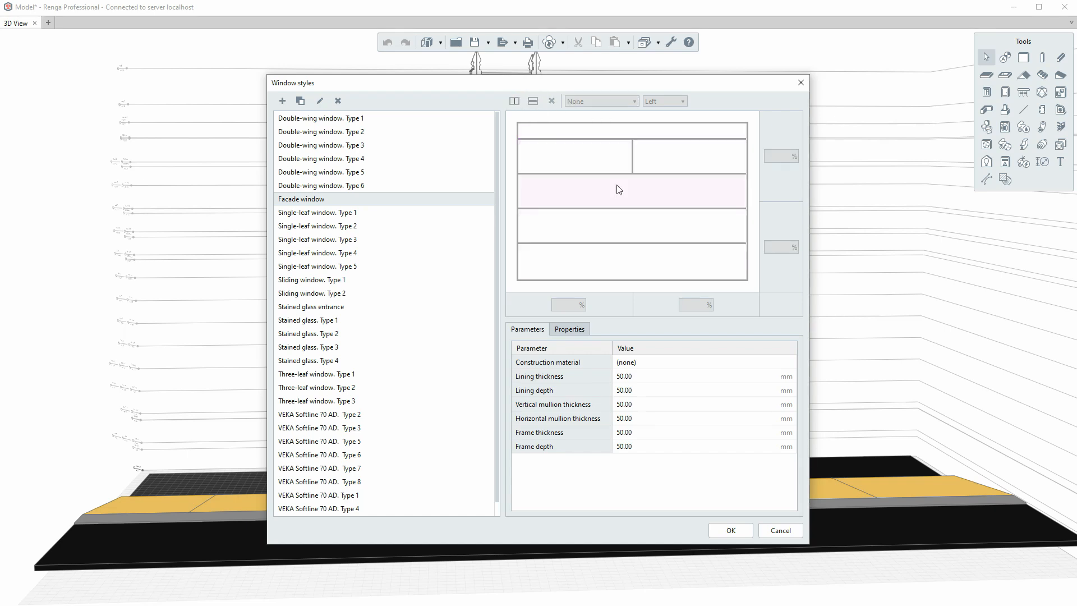
left_click(589, 192)
left_click(515, 102)
left_click(591, 224)
left_click(515, 102)
left_click(515, 101)
left_click_drag(649, 173, 649, 169)
double_click(785, 157)
type("40")
left_click_drag(681, 243, 681, 232)
type("70")
key("Return")
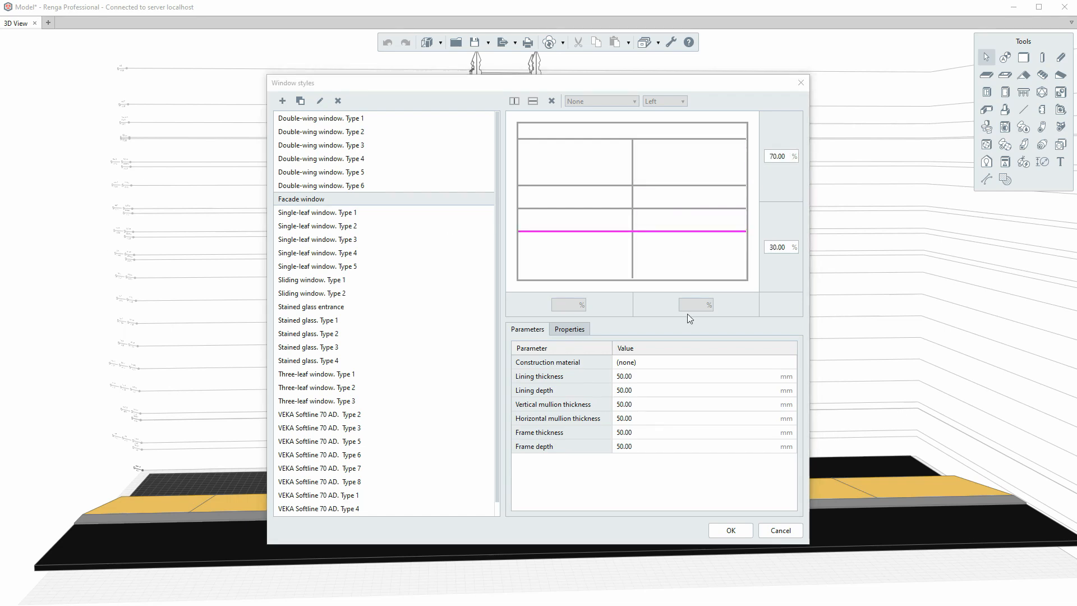
- Delete the extra middle mullion and split the merged middle pane into two side-by-side panes
left_click(750, 320)
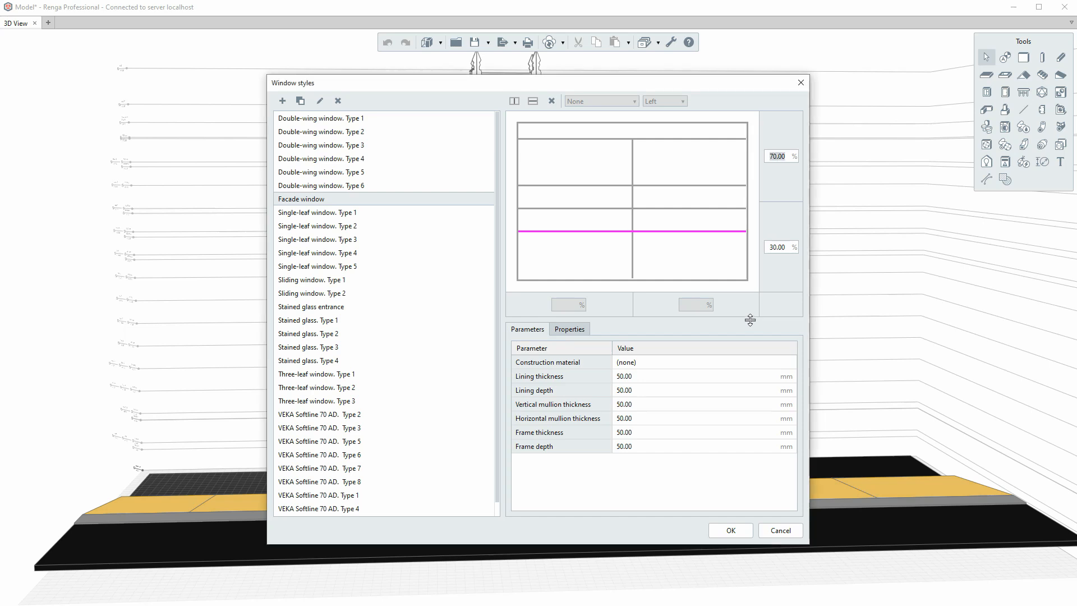
mouse_move(750, 321)
left_mouse_down()
mouse_move(759, 393)
mouse_move(748, 309)
mouse_move(760, 378)
mouse_move(754, 324)
left_mouse_up()
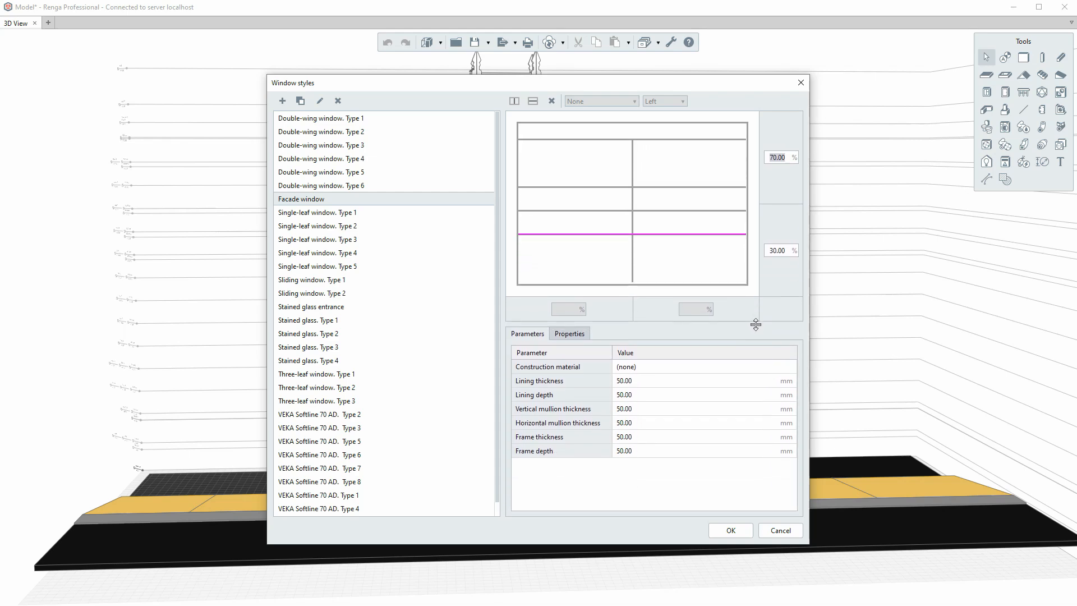
left_click(657, 211)
left_click(655, 211)
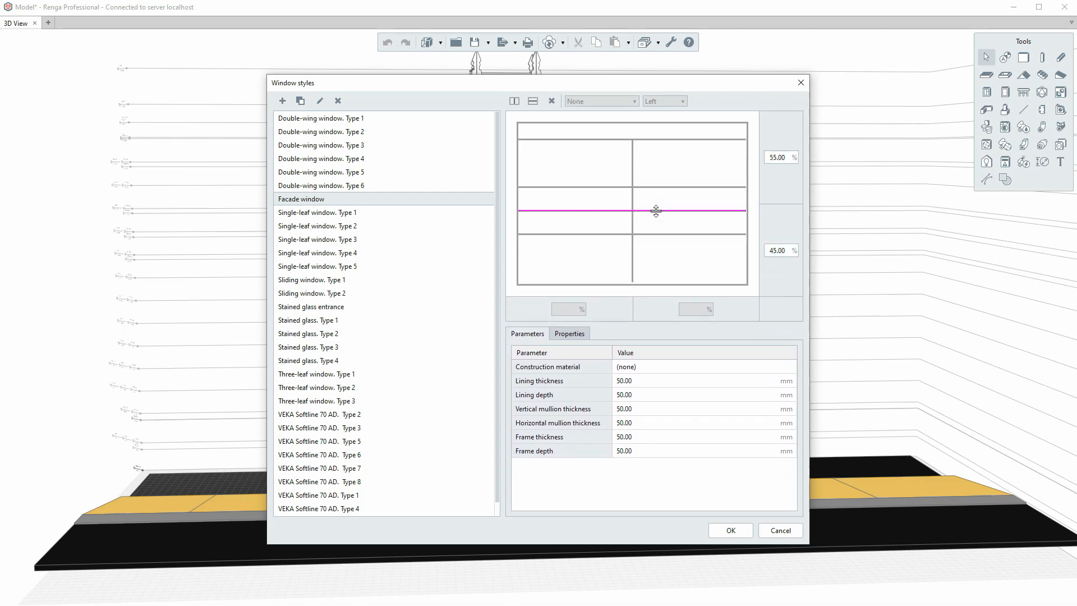
key("Delete")
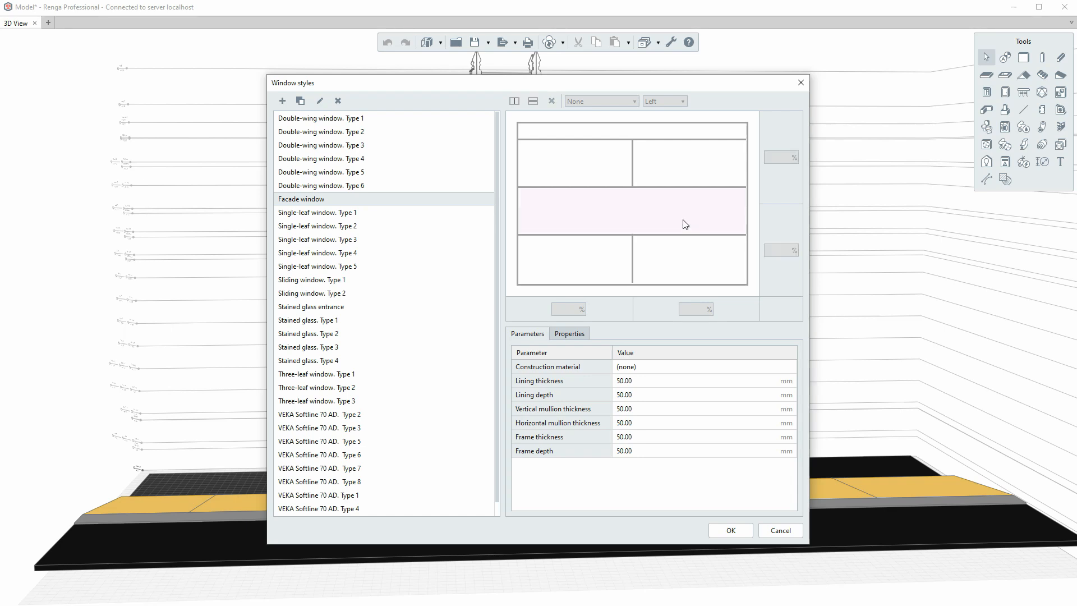
left_click(638, 222)
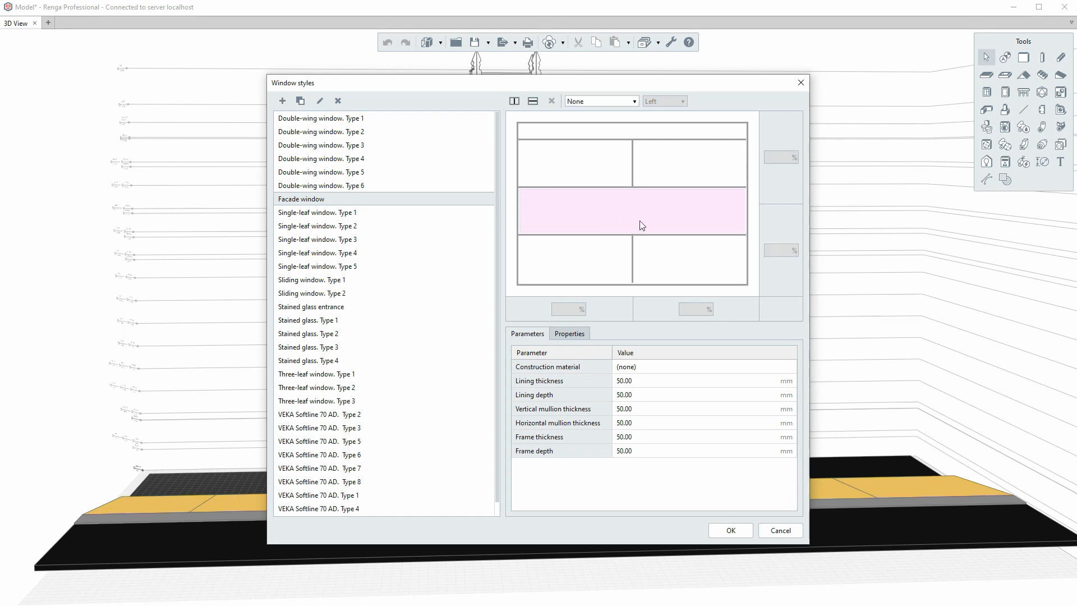
left_click(515, 103)
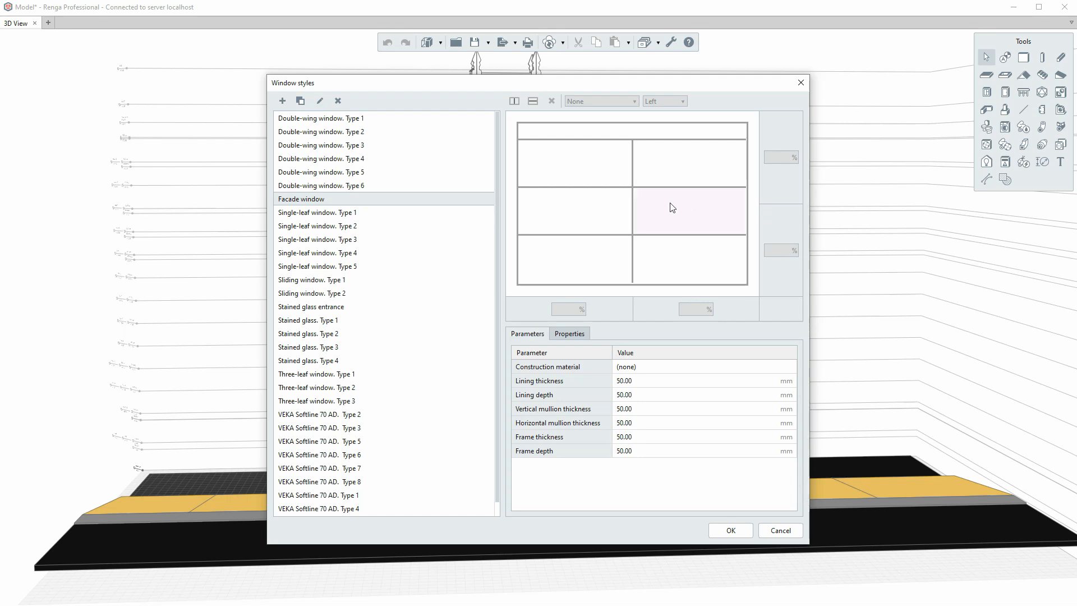
left_click(587, 178)
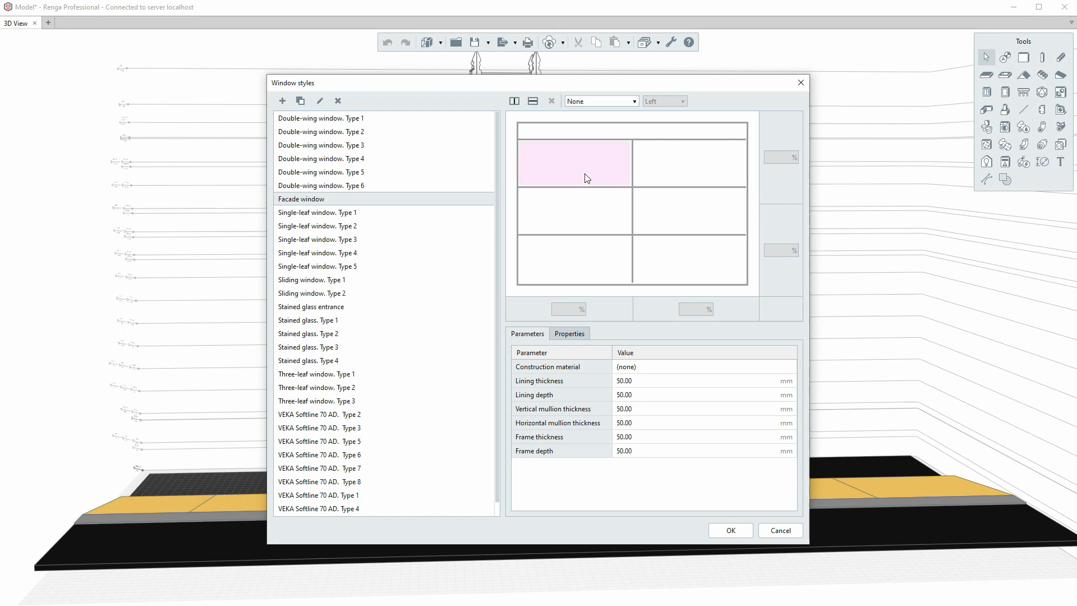
left_click(584, 134)
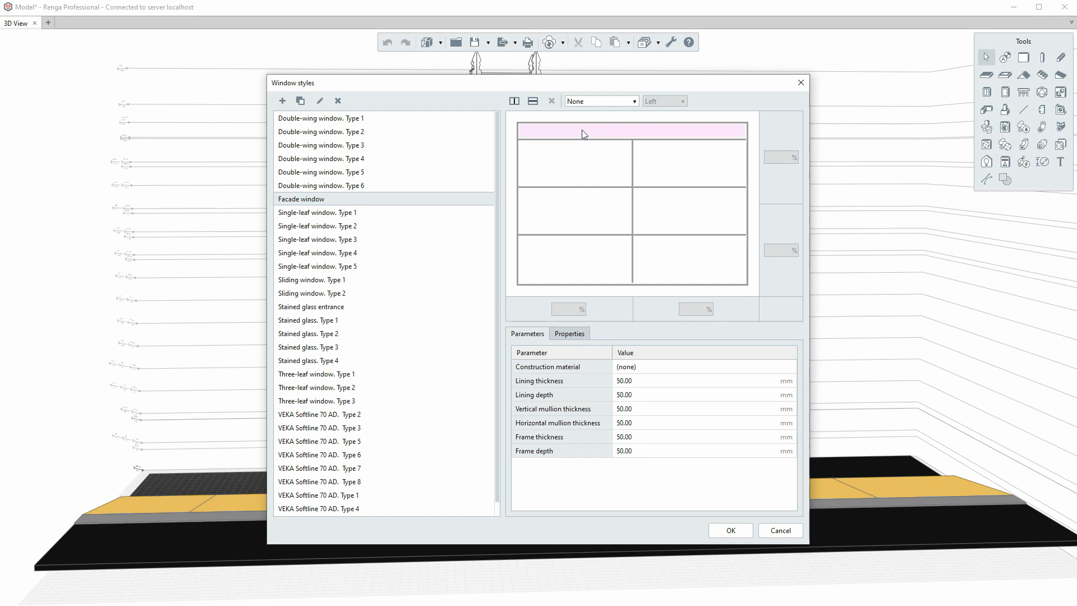
- Make the top transom Fixed and the top-left pane Side and bottom hung, hinged Right
left_click(593, 102)
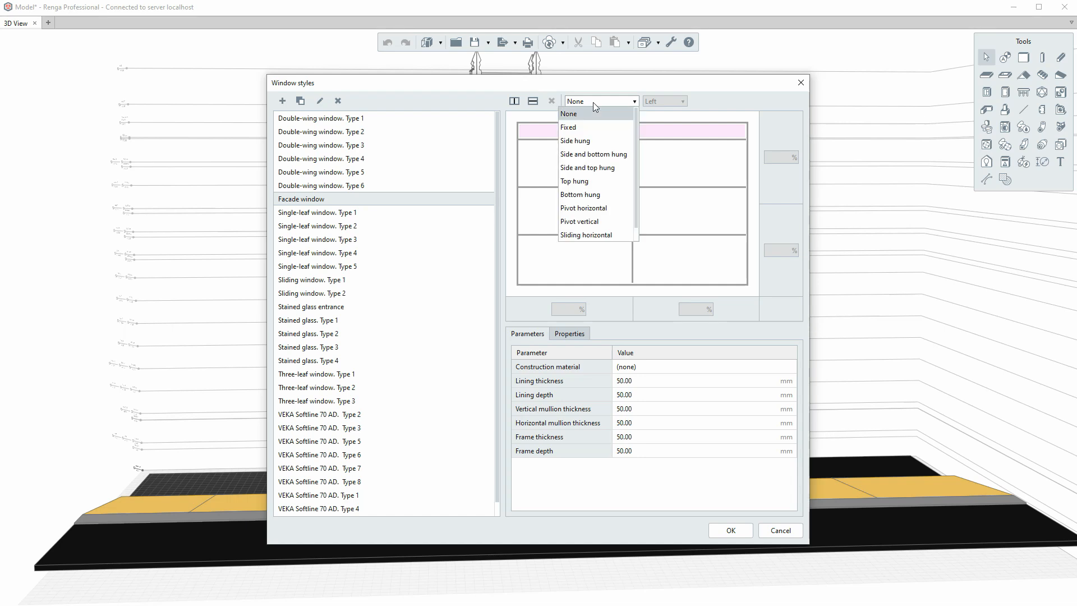
scroll(589, 217, "down", 1)
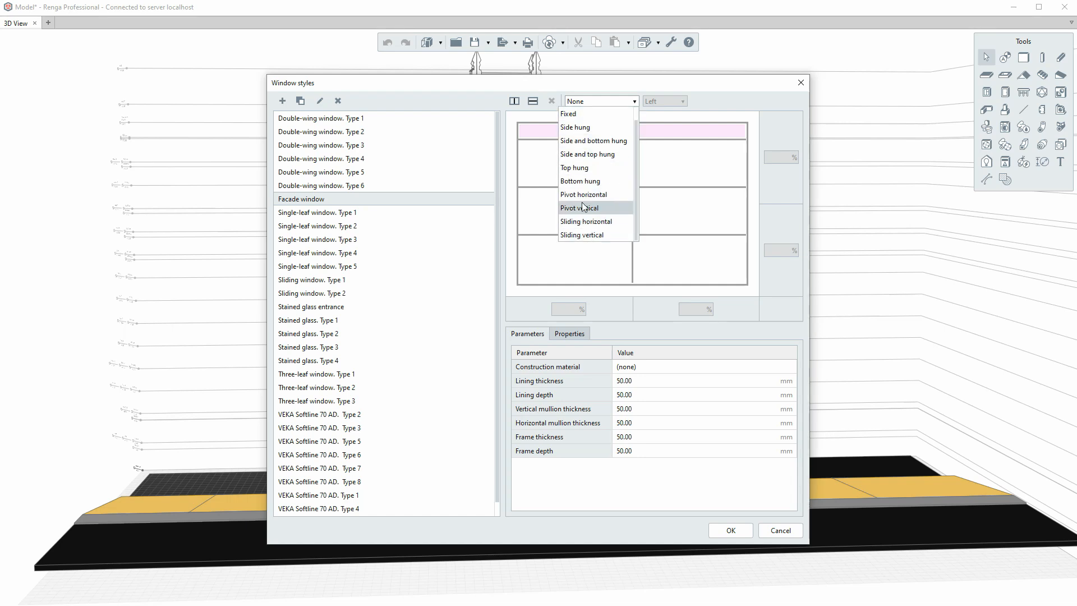
left_click(577, 114)
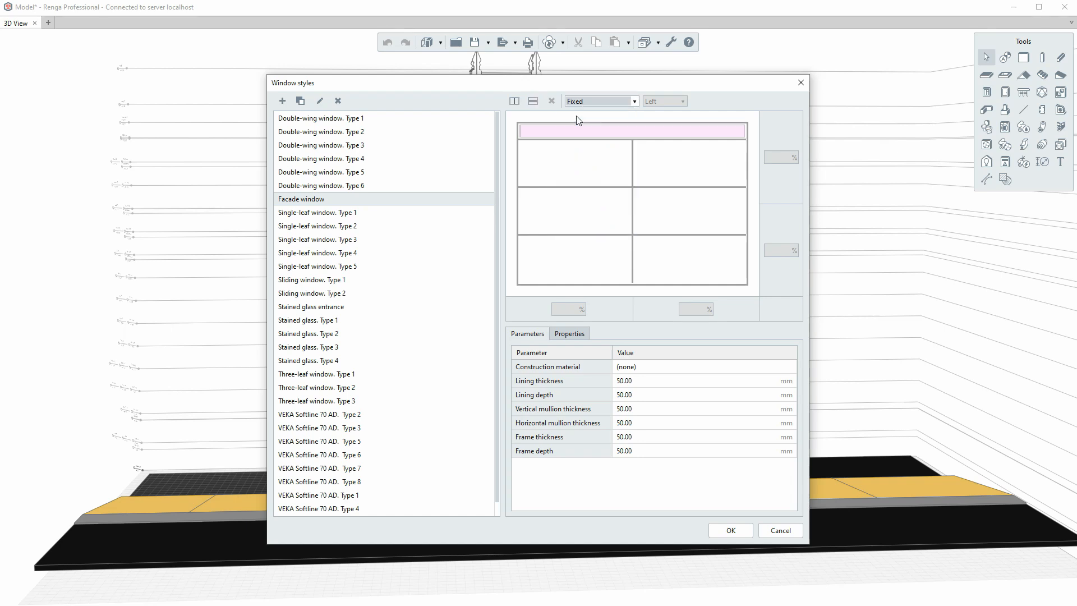
left_click(597, 168)
left_click(604, 103)
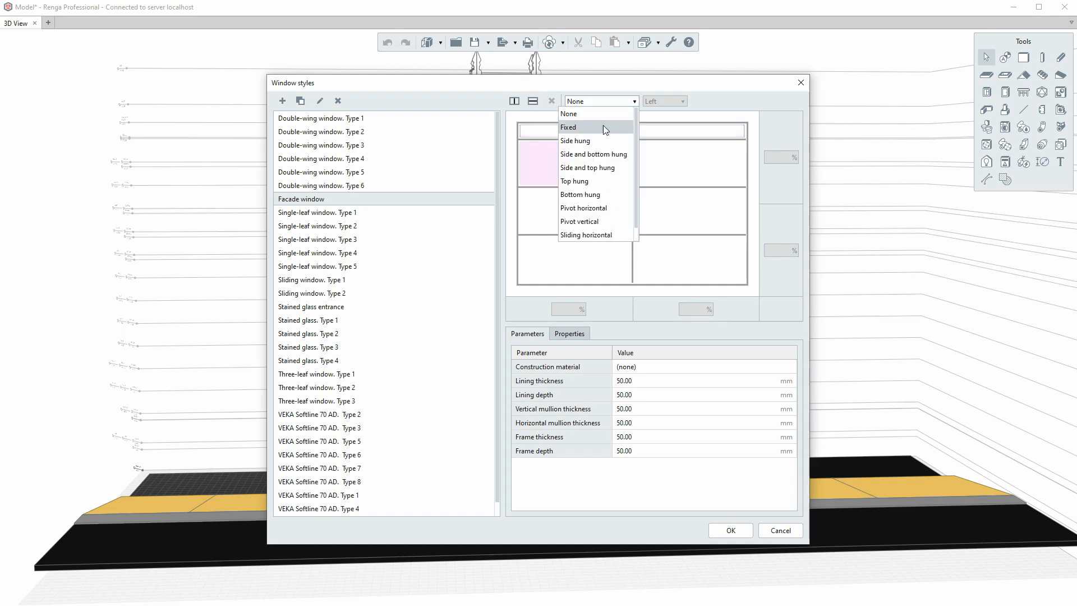
left_click(613, 155)
left_click(650, 106)
left_click(653, 127)
- Set the middle-left and middle-right panes to Fixed and the top-right pane to Side and bottom hung
left_click(619, 215)
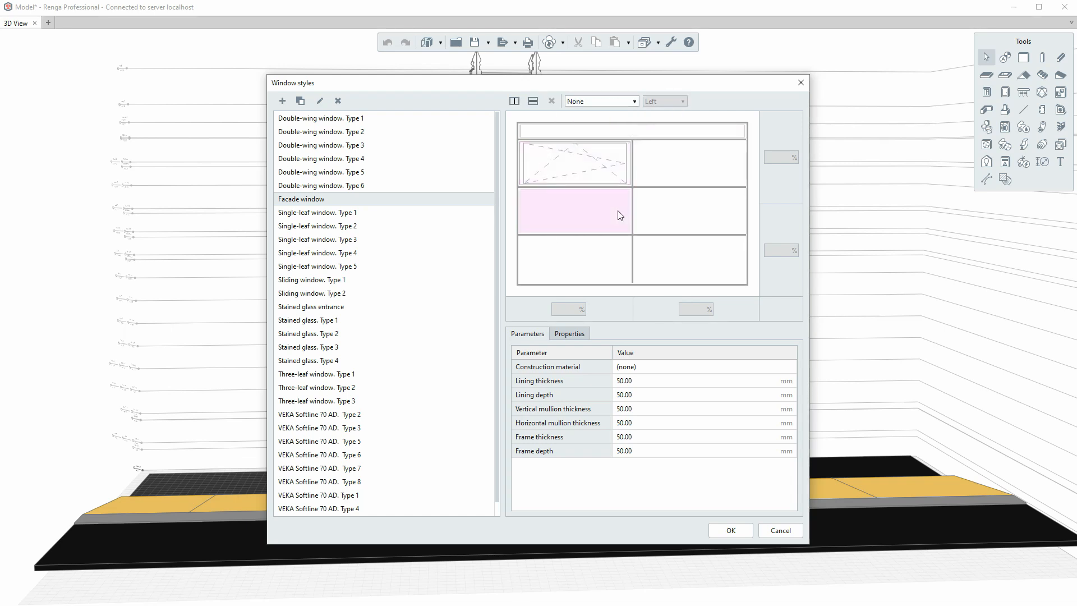
left_click(599, 175)
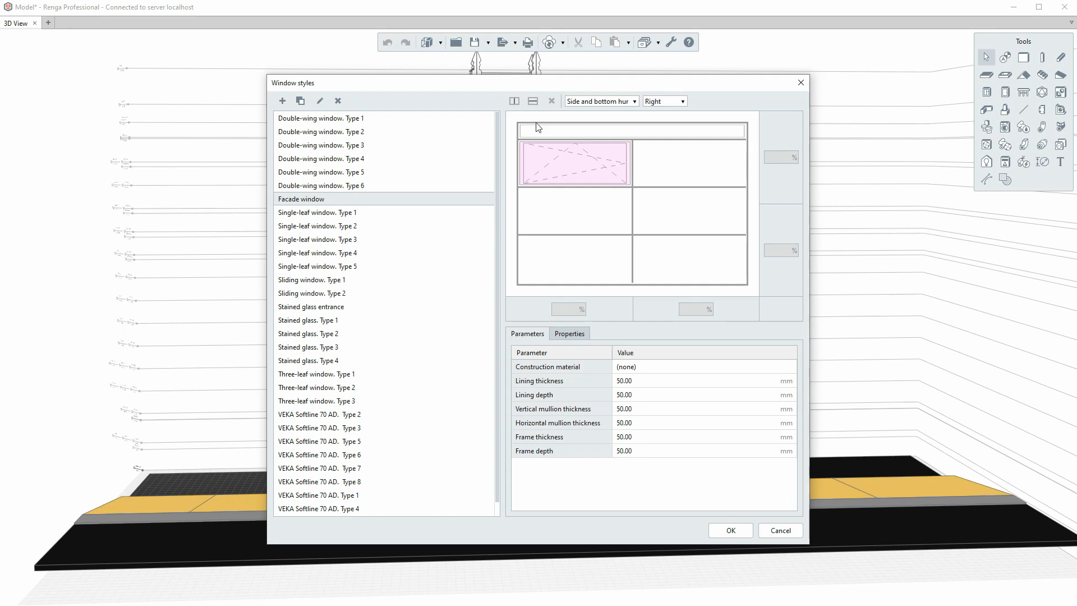
left_click(576, 202)
left_click(590, 102)
left_click(588, 124)
left_click(656, 165)
left_click(606, 101)
left_click(614, 136)
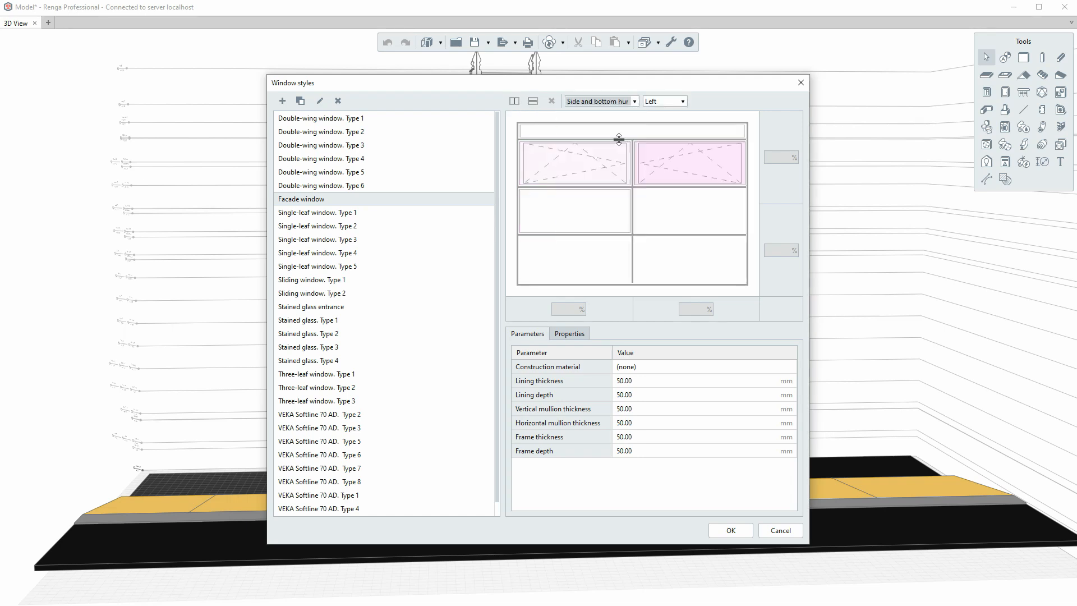
left_click(595, 275)
left_click(653, 216)
left_click(584, 103)
left_click(586, 124)
- Make both bottom-row panes Side and bottom hung
left_click(588, 252)
left_click(600, 102)
left_click(603, 153)
left_click(666, 240)
left_click(600, 101)
left_click(603, 152)
left_click(676, 367)
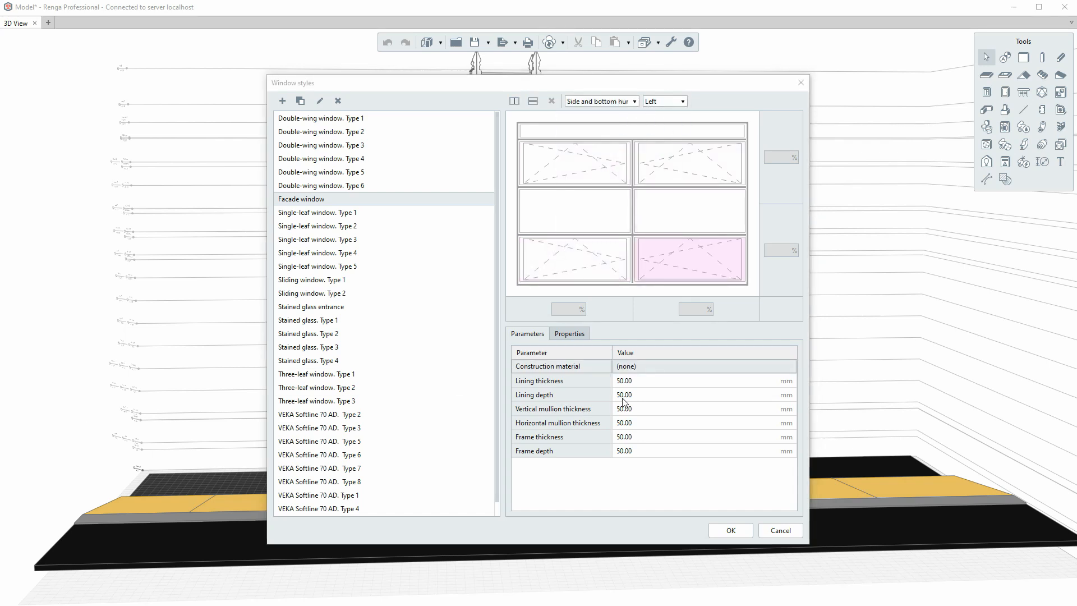
- Set the construction material to Swamp oak laminated PVC
left_click(658, 371)
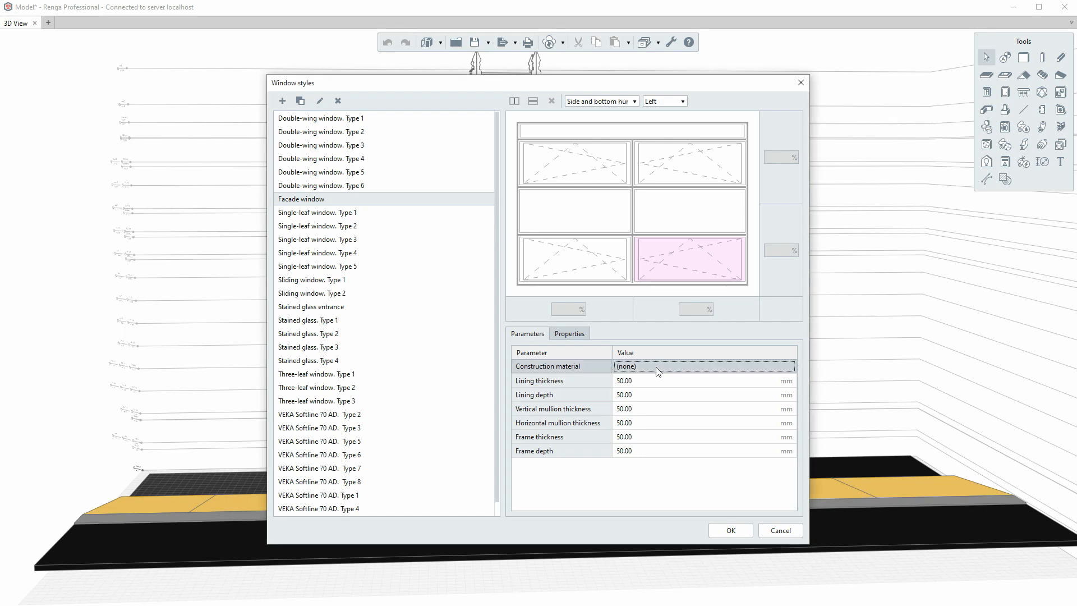
left_click(658, 371)
scroll(622, 440, "down", 7)
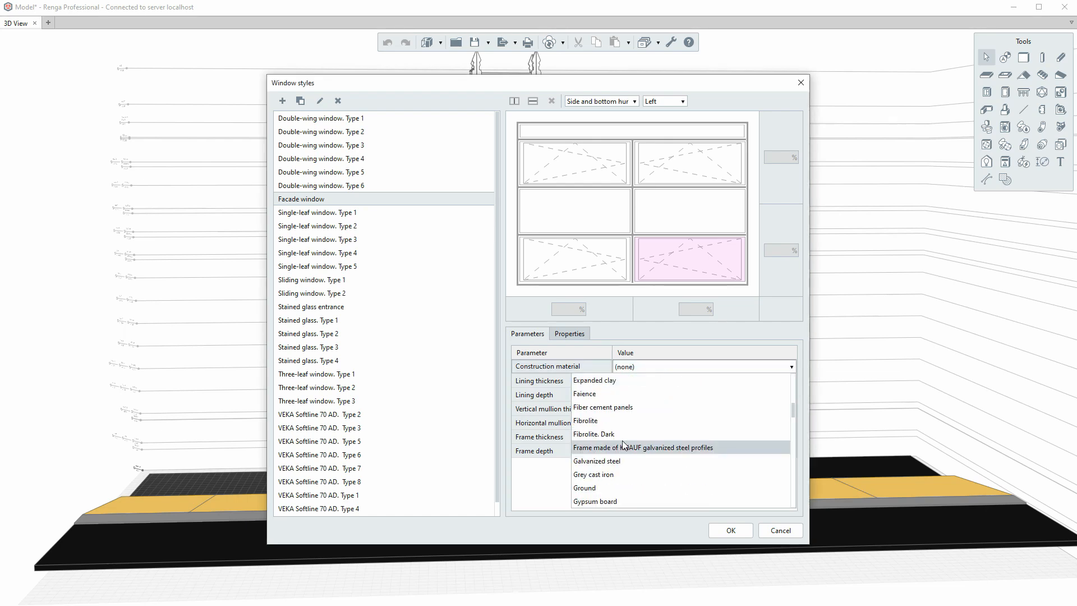
scroll(622, 441, "down", 3)
left_click(621, 414)
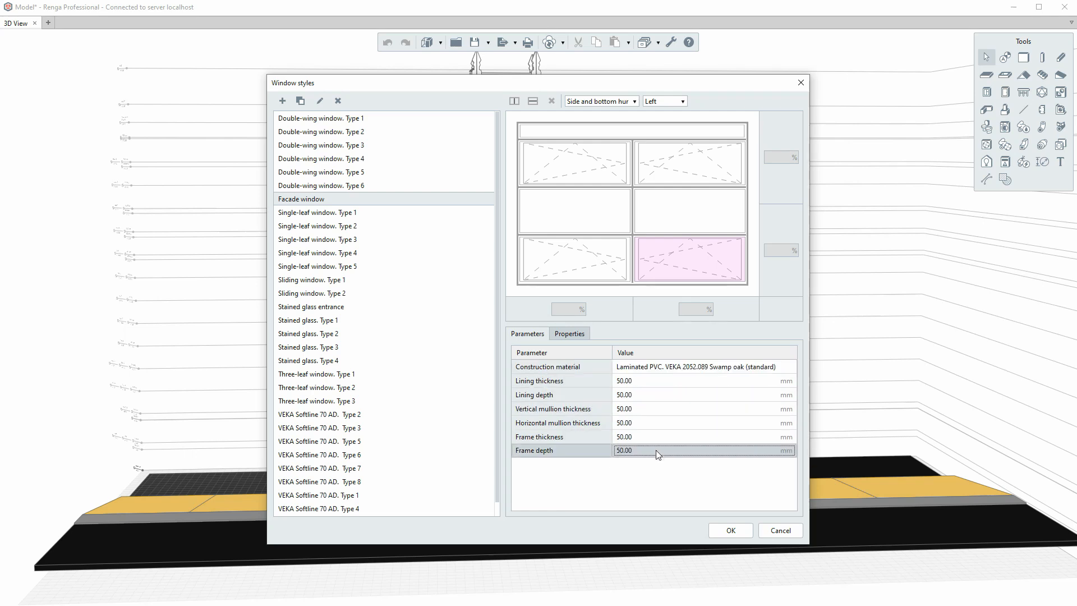
- Fill in properties: designation Window type 1, manufacturer VEKA, standard ISO 179-61, thermal resistance 0.80
left_click(567, 334)
left_click(628, 366)
type("Window type 1")
left_click(633, 381)
type("VEKA")
key("Return")
left_click(677, 394)
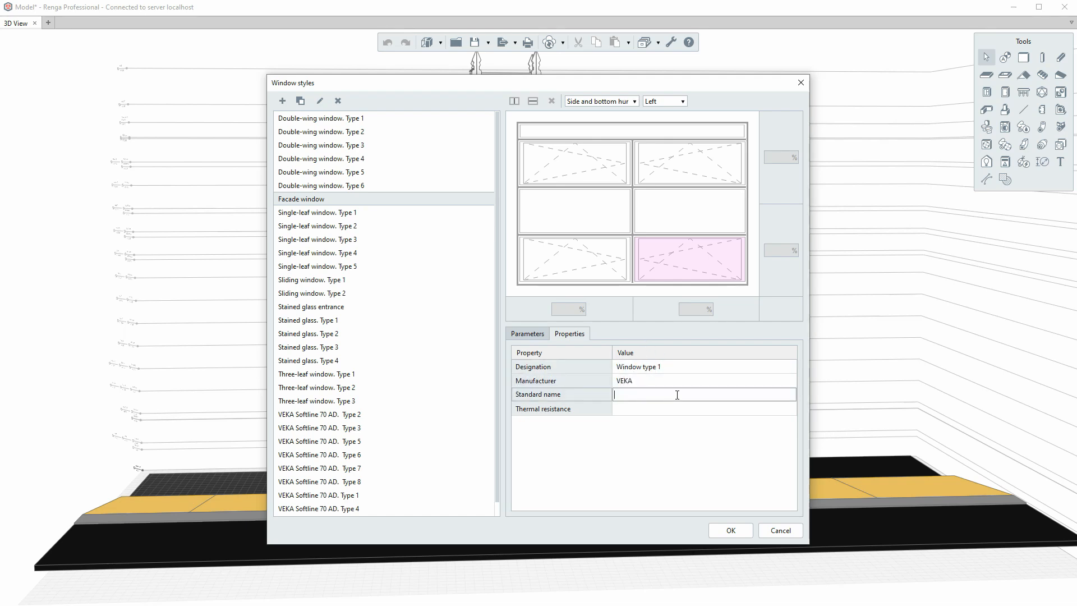
type("ISO 179-61")
left_click(643, 408)
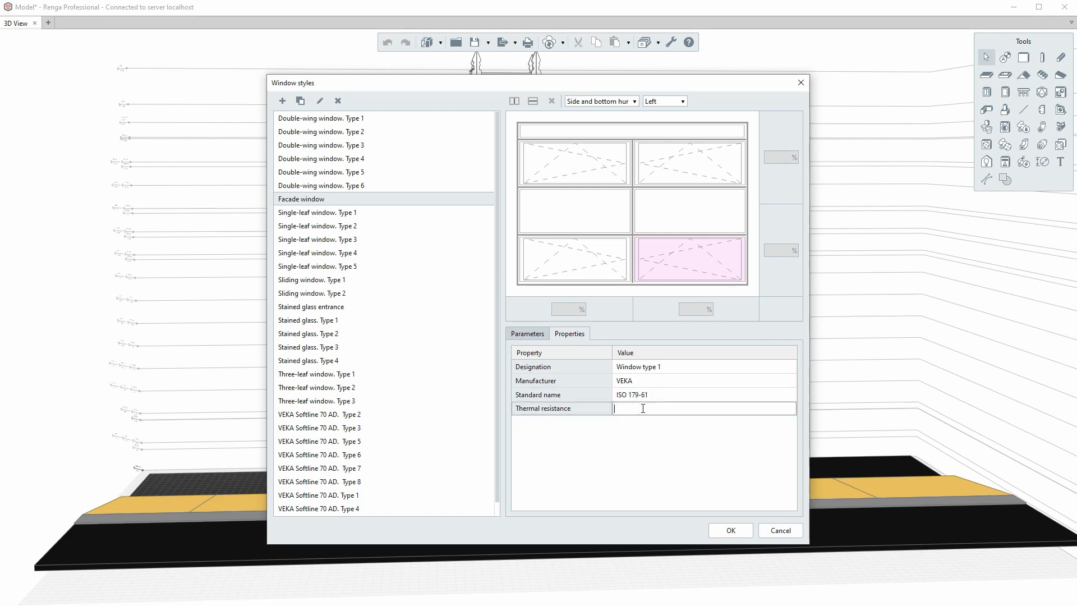
key("Return")
- Save the Facade window style and orbit the building to face its side facade
left_click(731, 531)
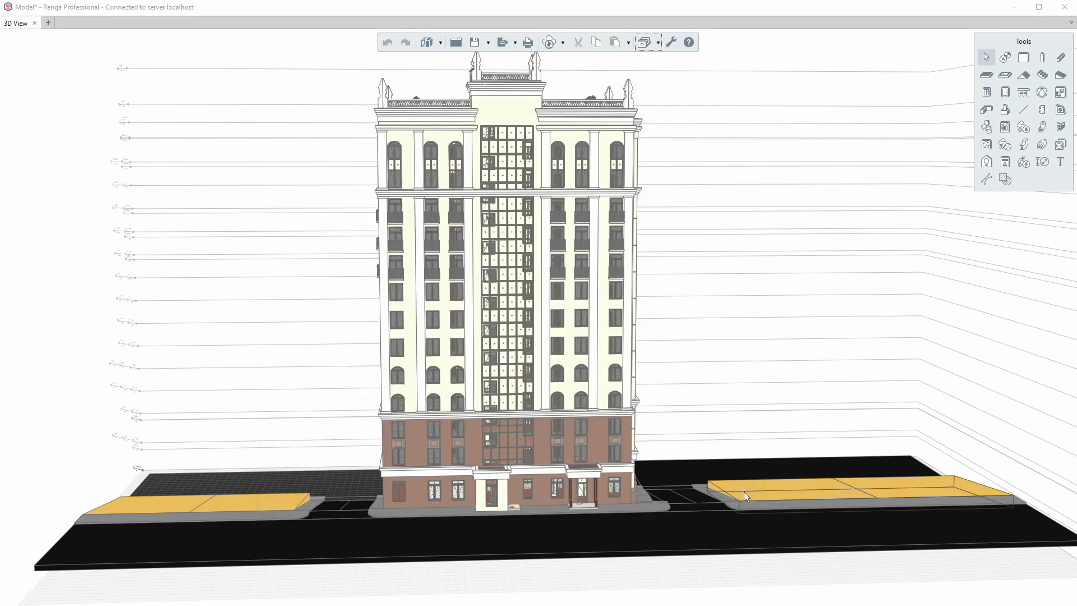
scroll(328, 343, "up", 3)
right_click_drag(325, 340, 51, 332)
right_click_drag(642, 344, 458, 352)
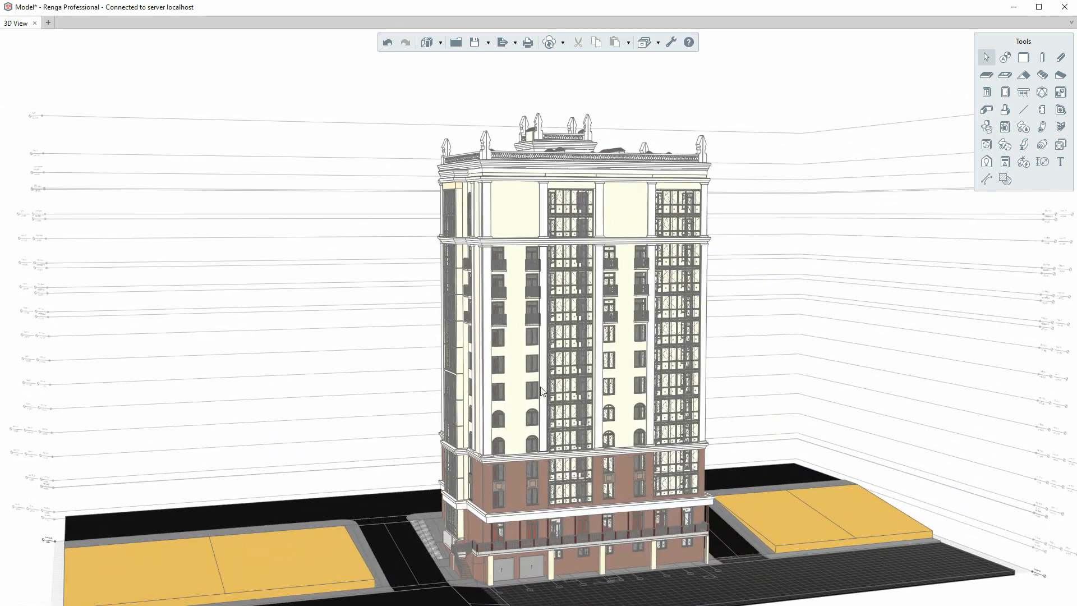
middle_click_drag(542, 371, 479, 341)
- Set the Window tool to an arch aperture, 5,400 × 1,530 mm with 500, on the 12th floor
left_click(988, 92)
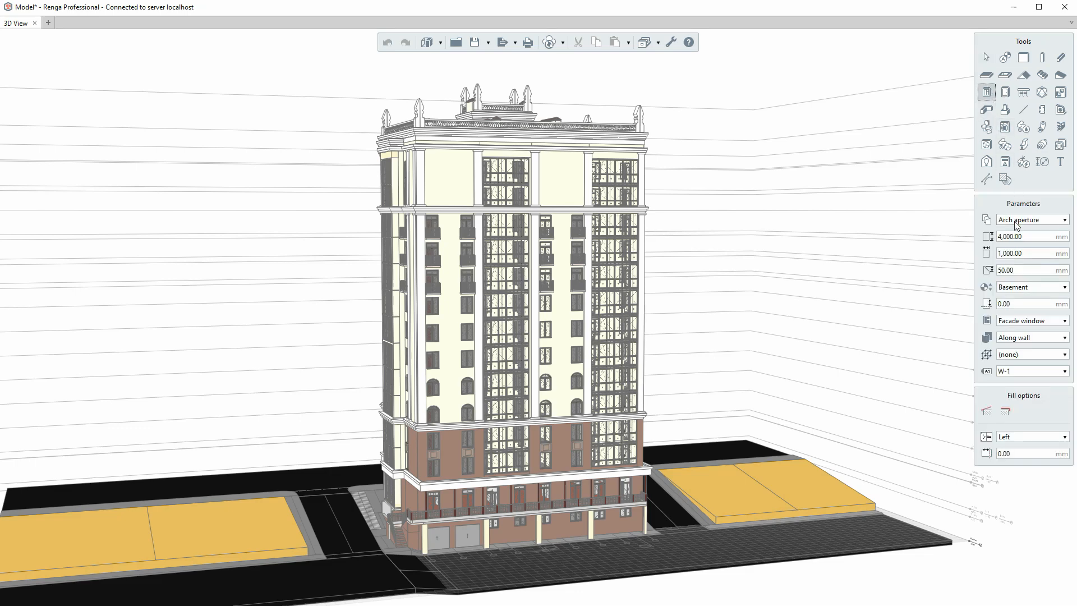
left_click(998, 221)
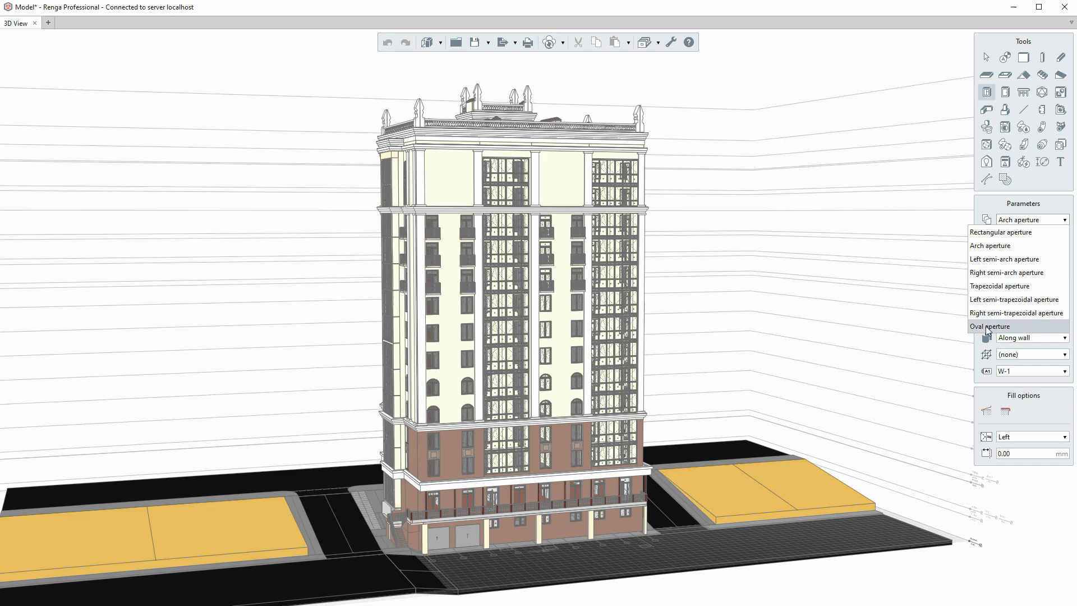
left_click(974, 247)
left_click(1022, 236)
type("5,")
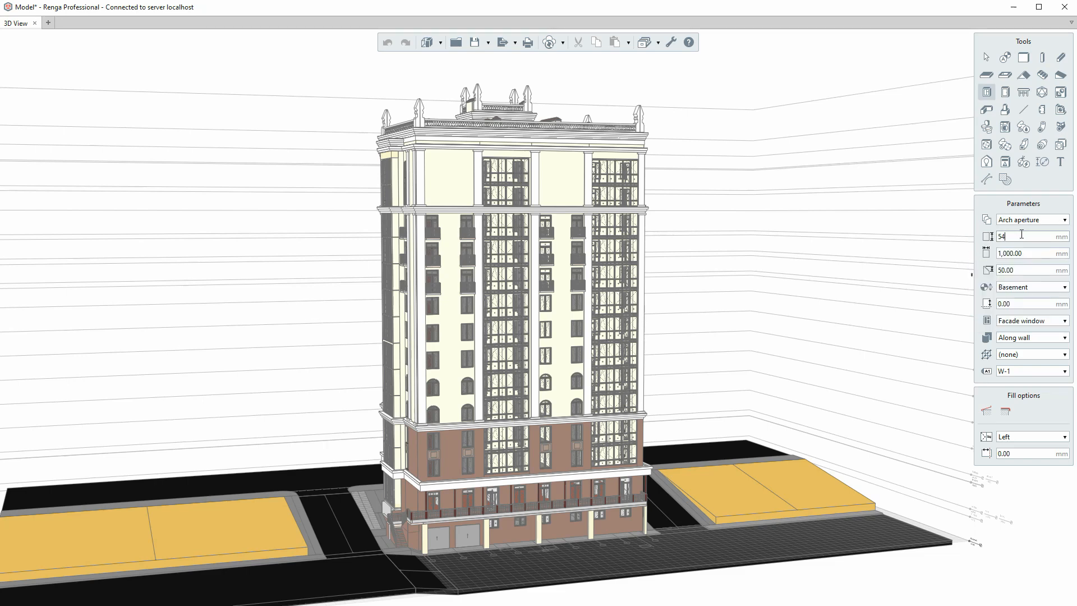
type("400")
left_click(1032, 254)
type("1530")
left_click(1023, 270)
type("500")
left_click(1026, 288)
scroll(1013, 365, "down", 10)
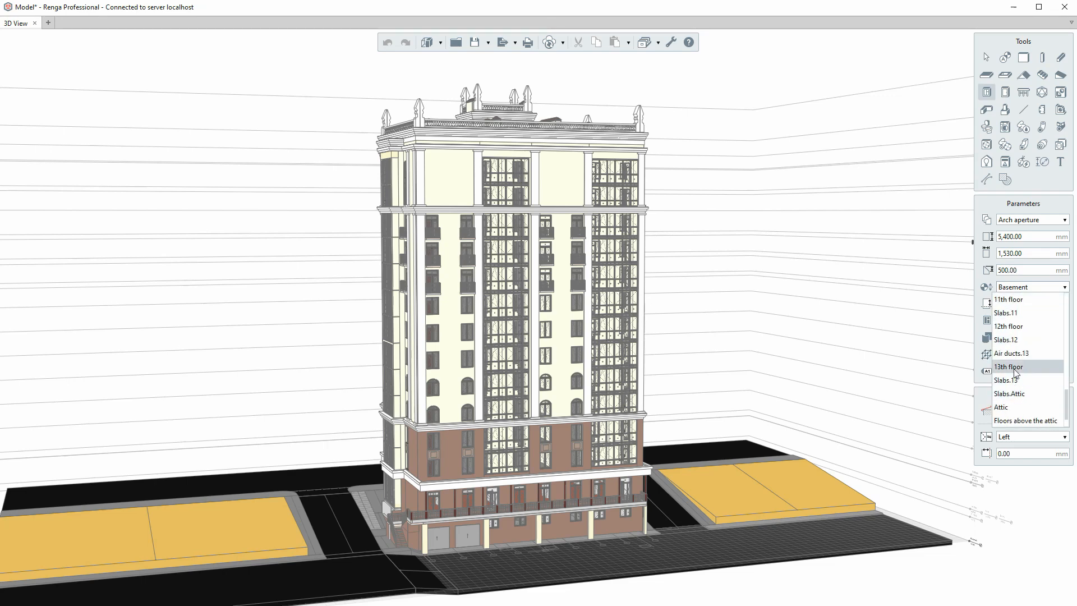
left_click(1015, 327)
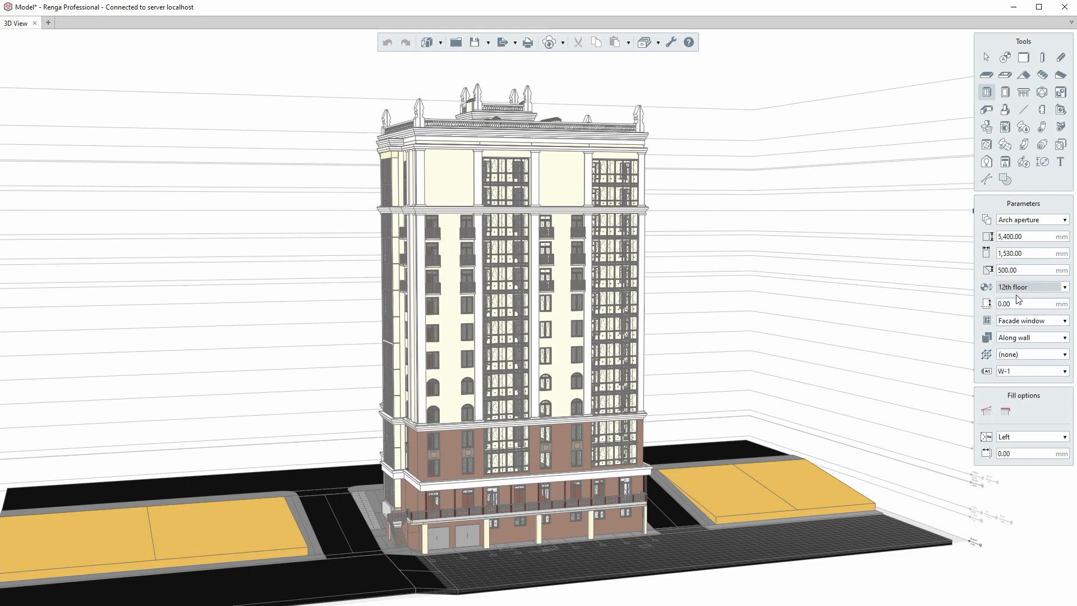
- Keep Facade window style, along-wall placement, mark W-1, Left fill side and 0.00 fill offset
left_click(1017, 303)
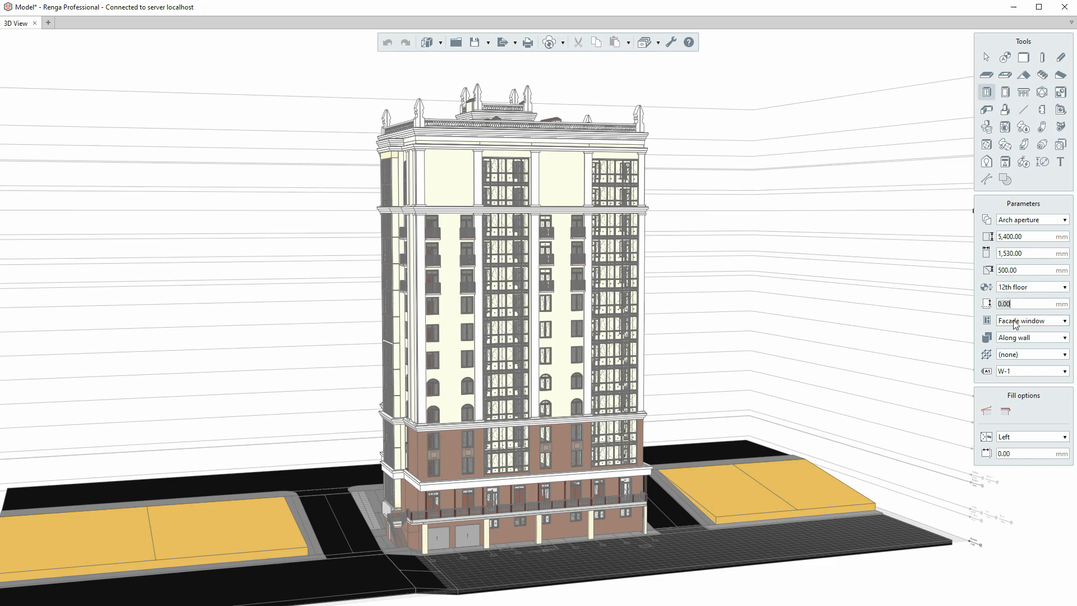
left_click(1013, 325)
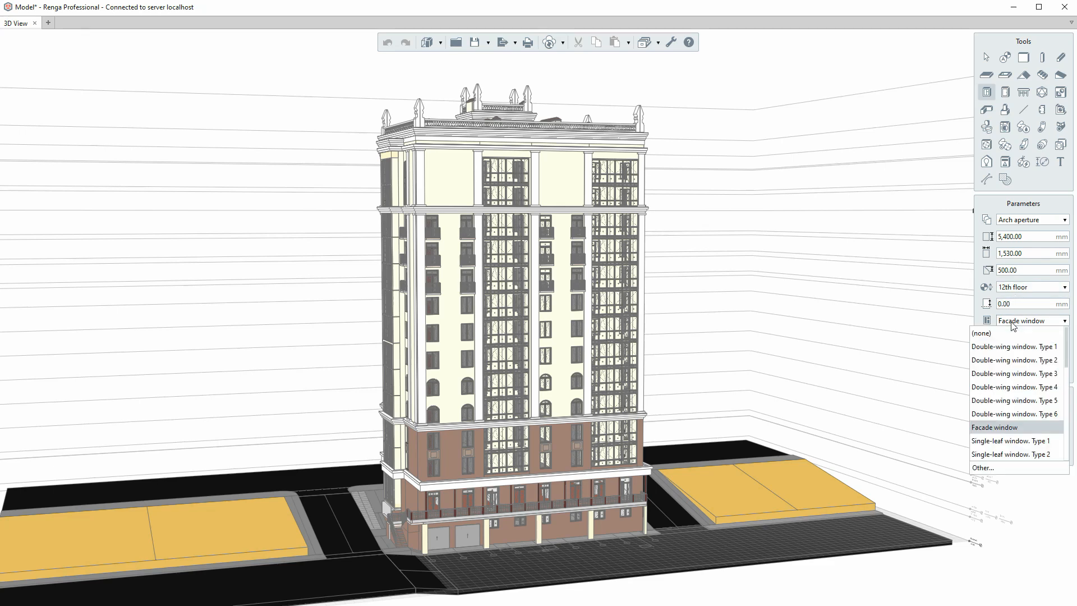
left_click(988, 427)
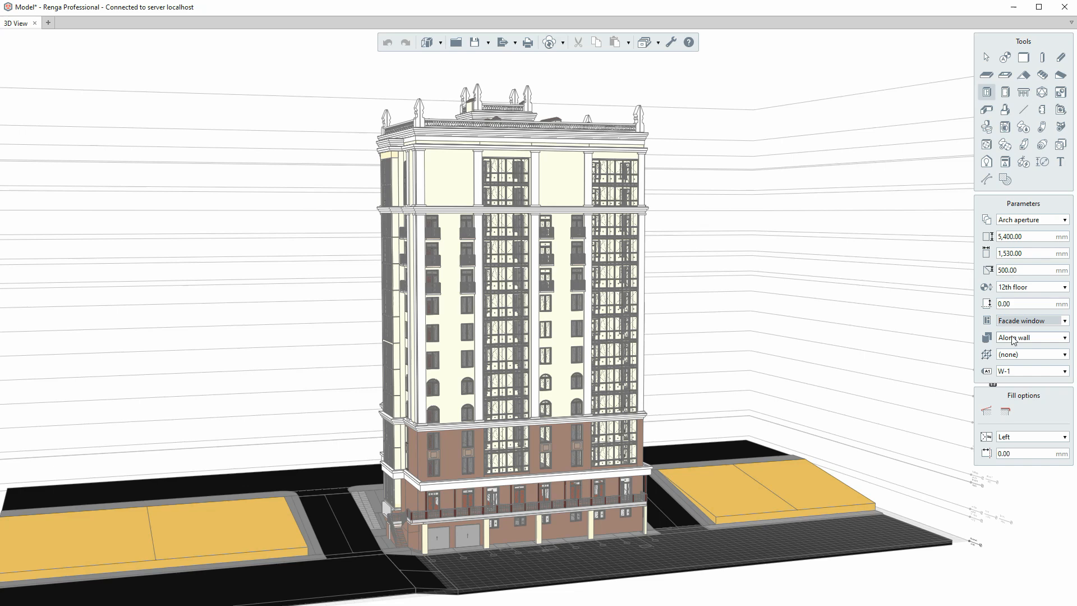
left_click(1013, 338)
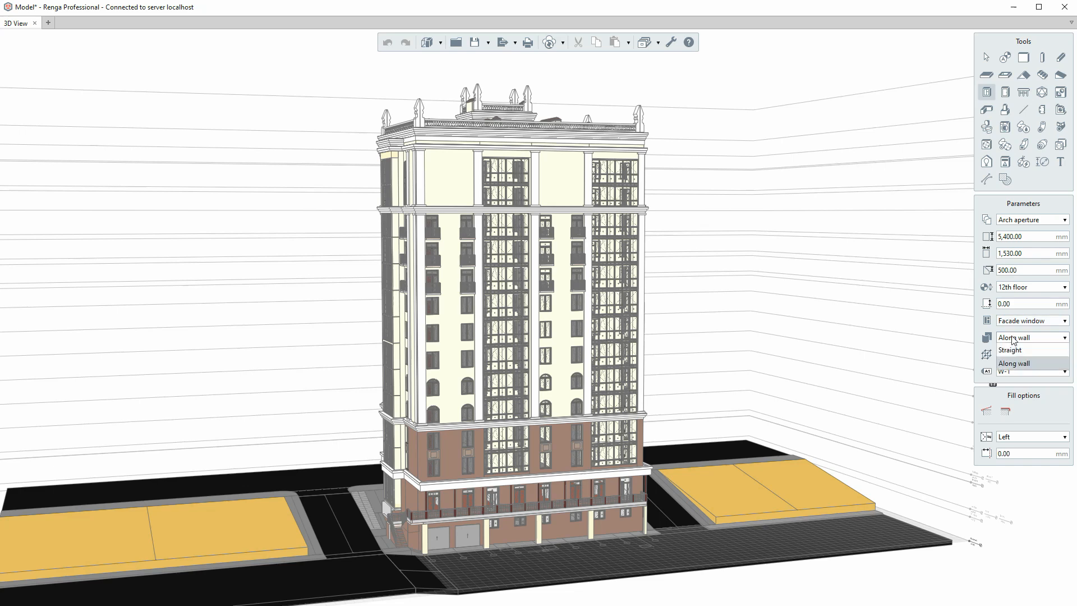
left_click(1011, 365)
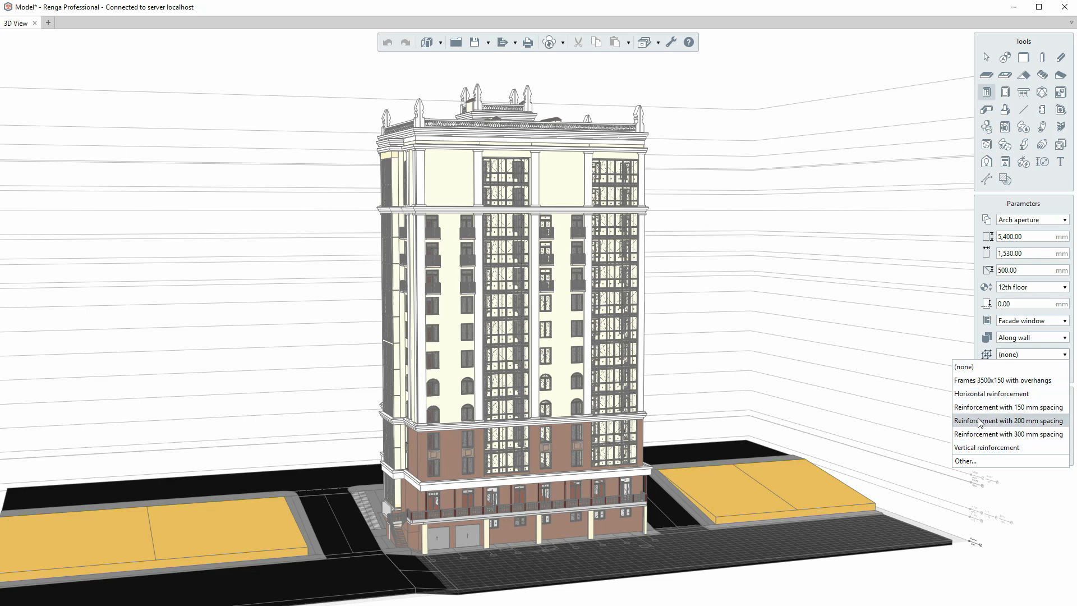
left_click(1008, 356)
left_click(1016, 370)
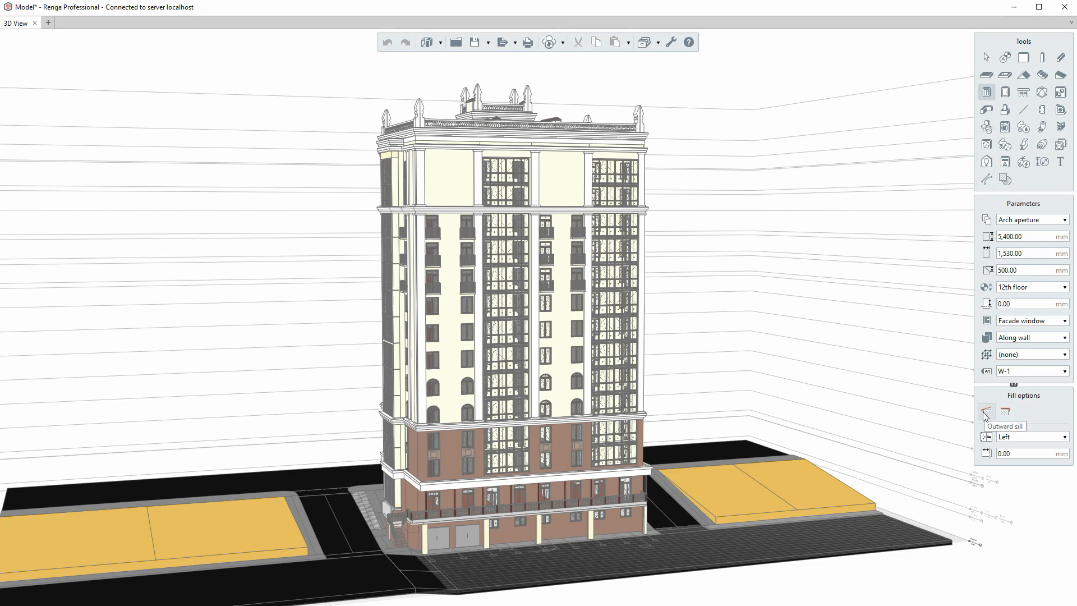
left_click(1004, 437)
left_click(1004, 438)
left_click(1008, 454)
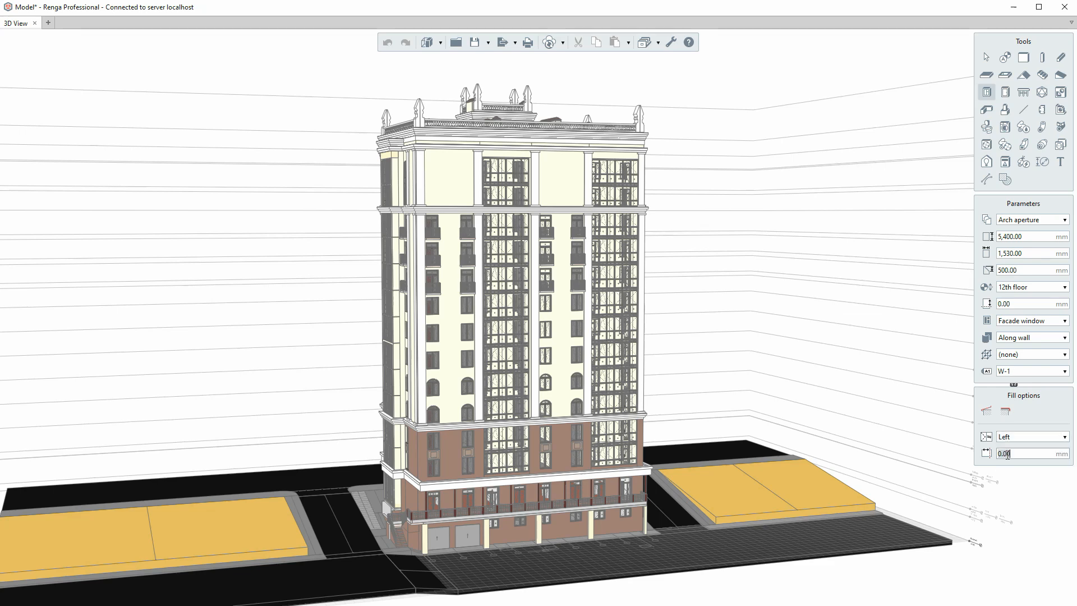
left_click(1028, 454)
- Zoom in on the 12th-floor wall and place two arched Facade windows
scroll(436, 213, "up", 3)
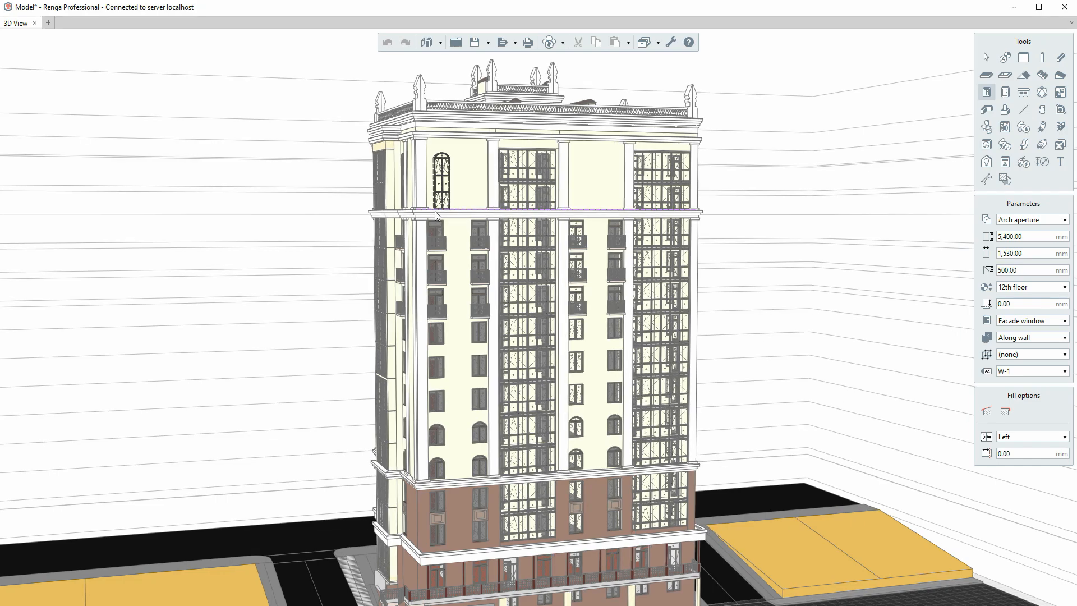
scroll(438, 215, "up", 5)
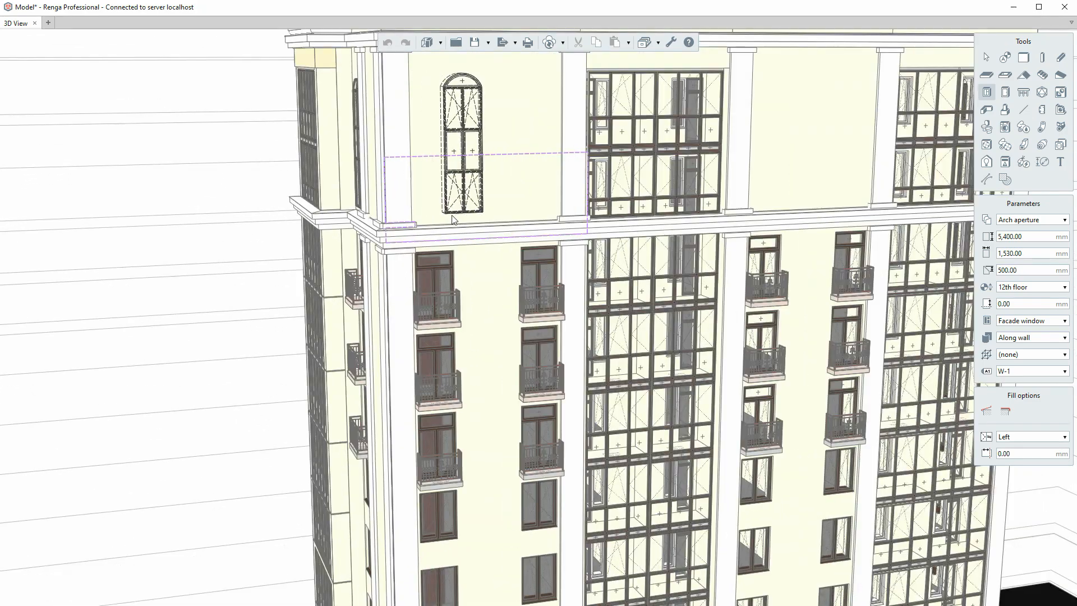
scroll(453, 218, "up", 6)
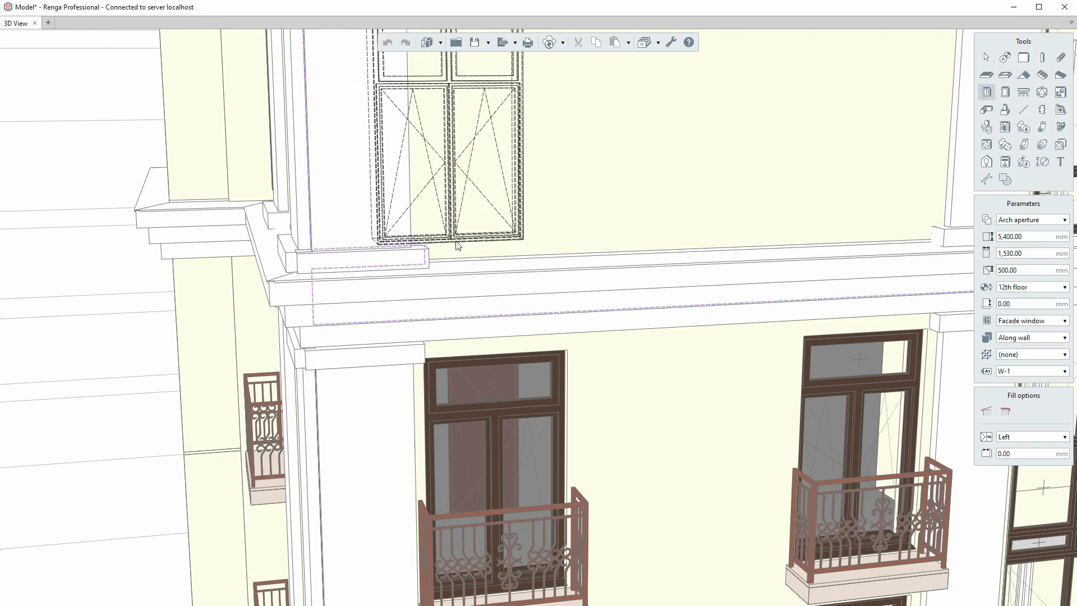
left_click(580, 233)
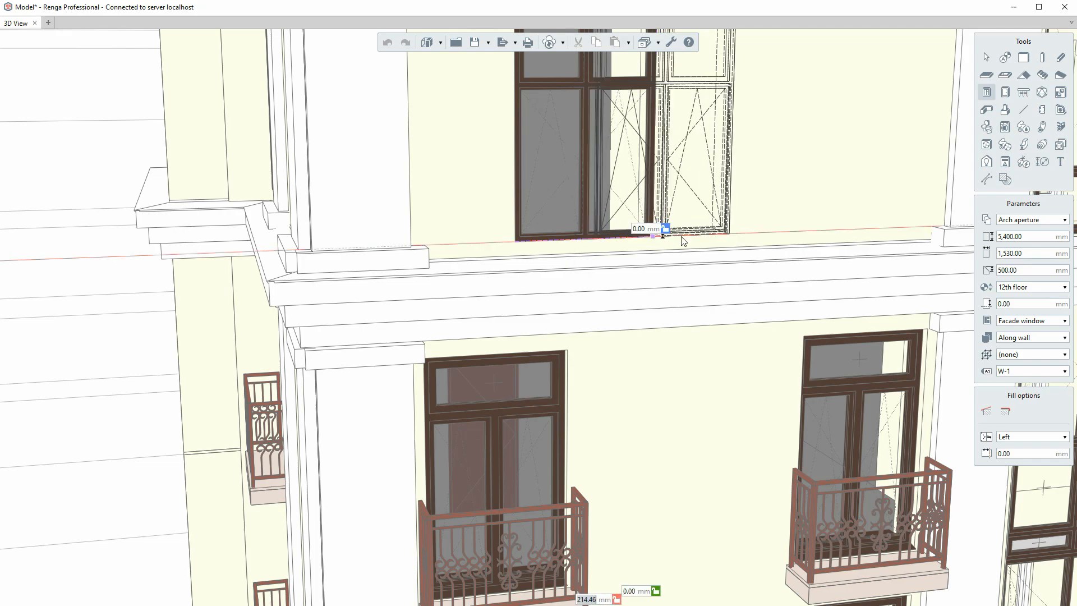
left_click(796, 232)
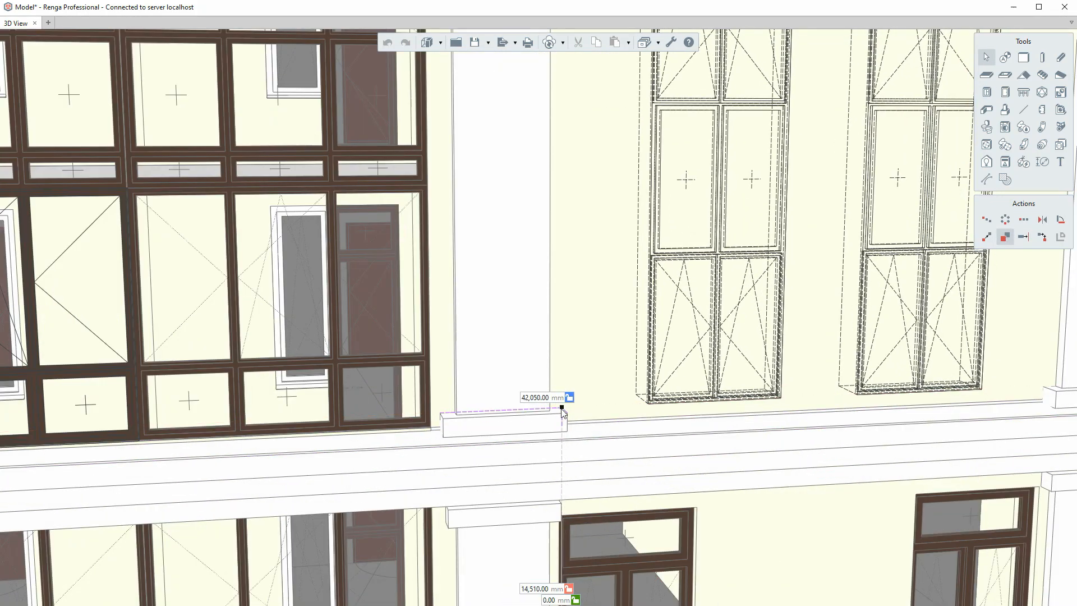
scroll(550, 413, "down", 5)
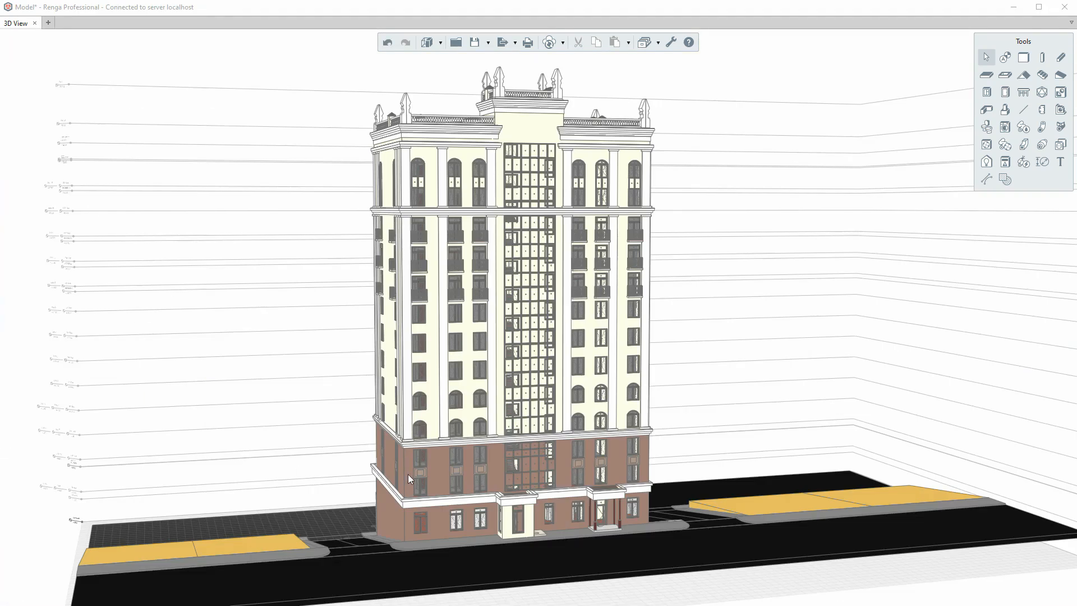
scroll(628, 535, "up", 6)
left_click(553, 451)
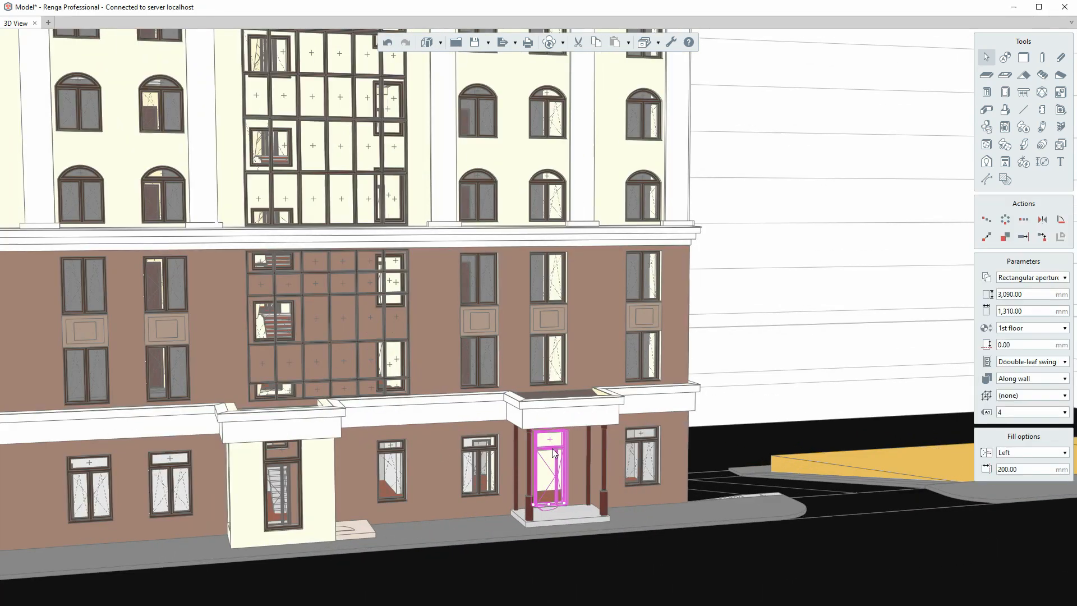
scroll(553, 452, "up", 1)
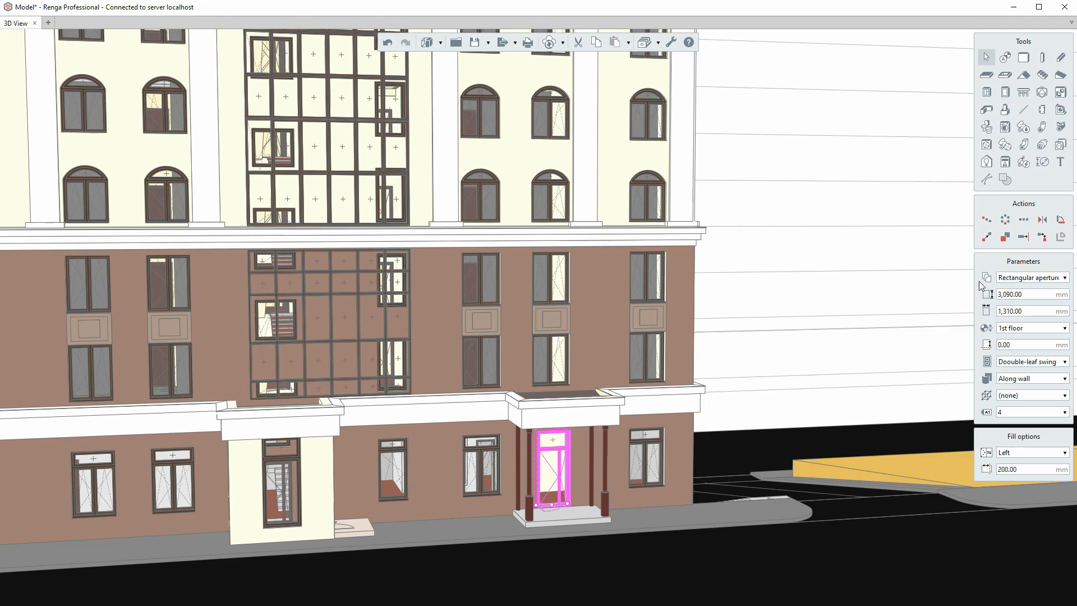
left_click(1032, 362)
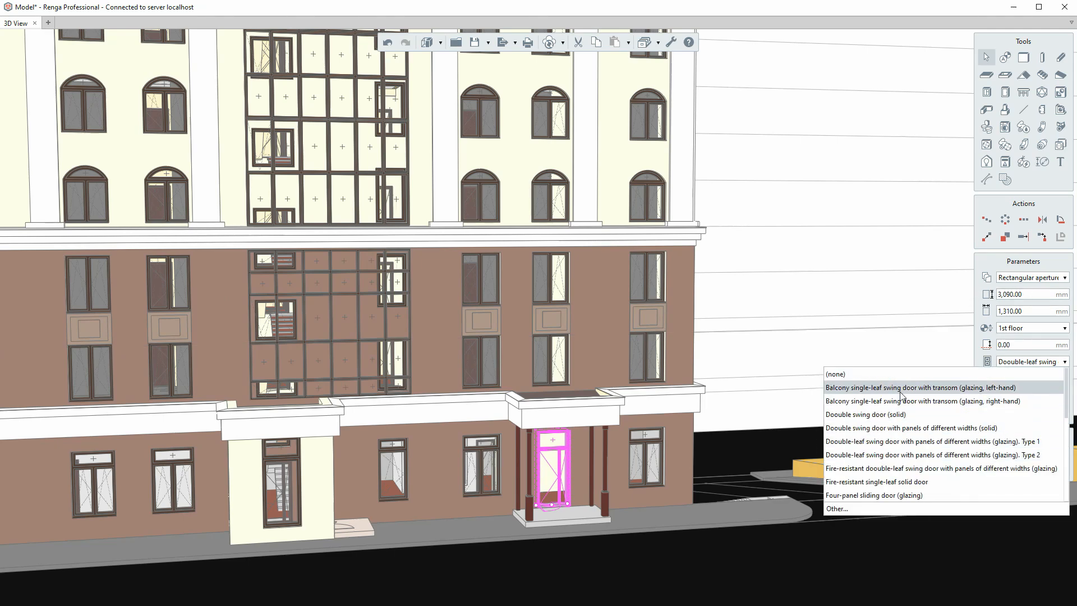
scroll(864, 496, "down", 1)
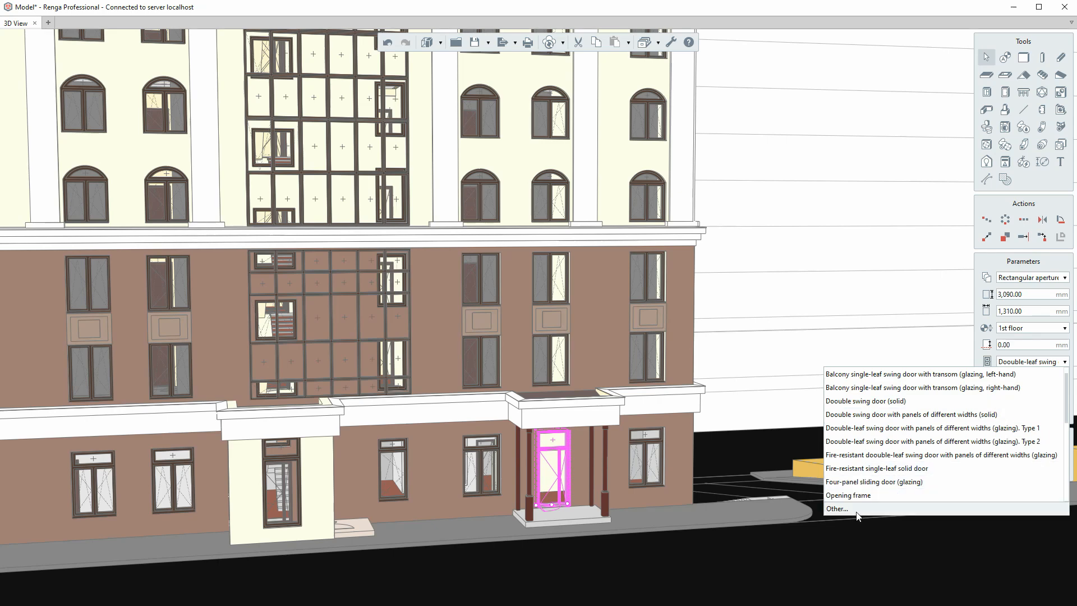
left_click(837, 509)
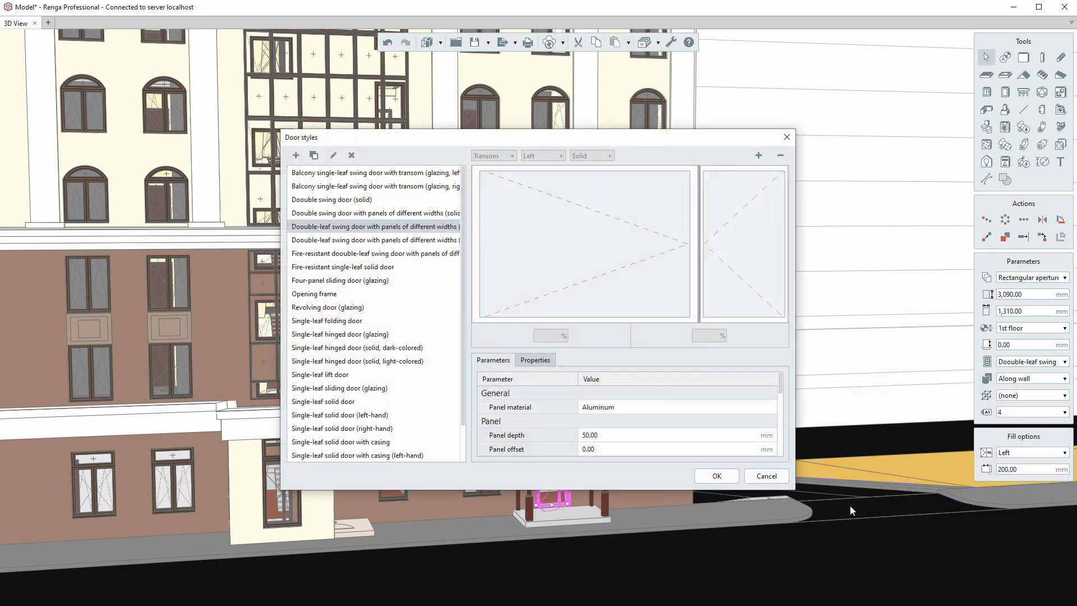
left_click(391, 230)
left_click(376, 188)
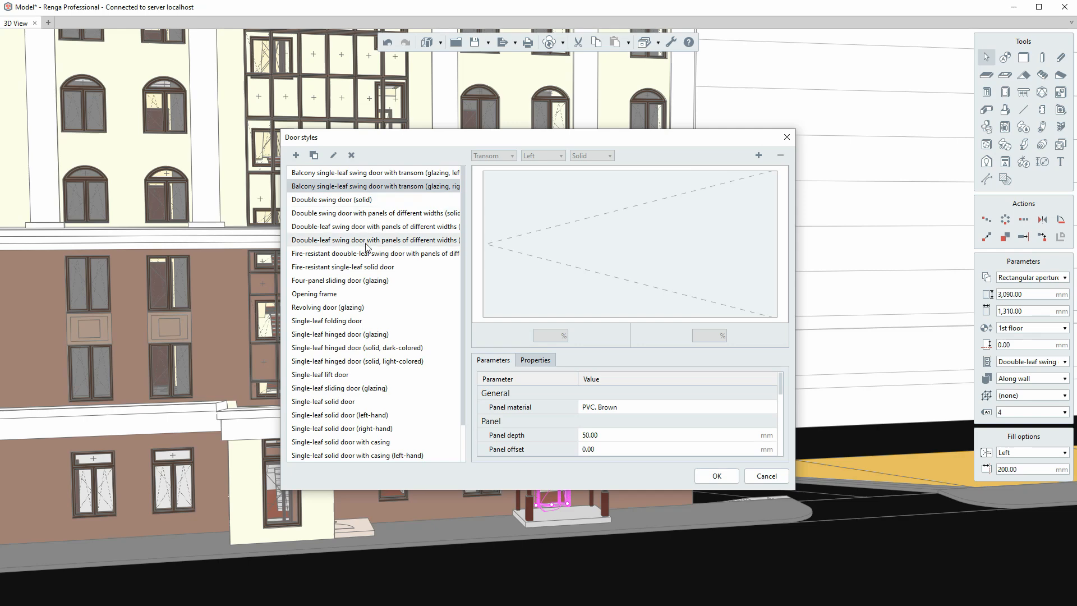
left_click(361, 320)
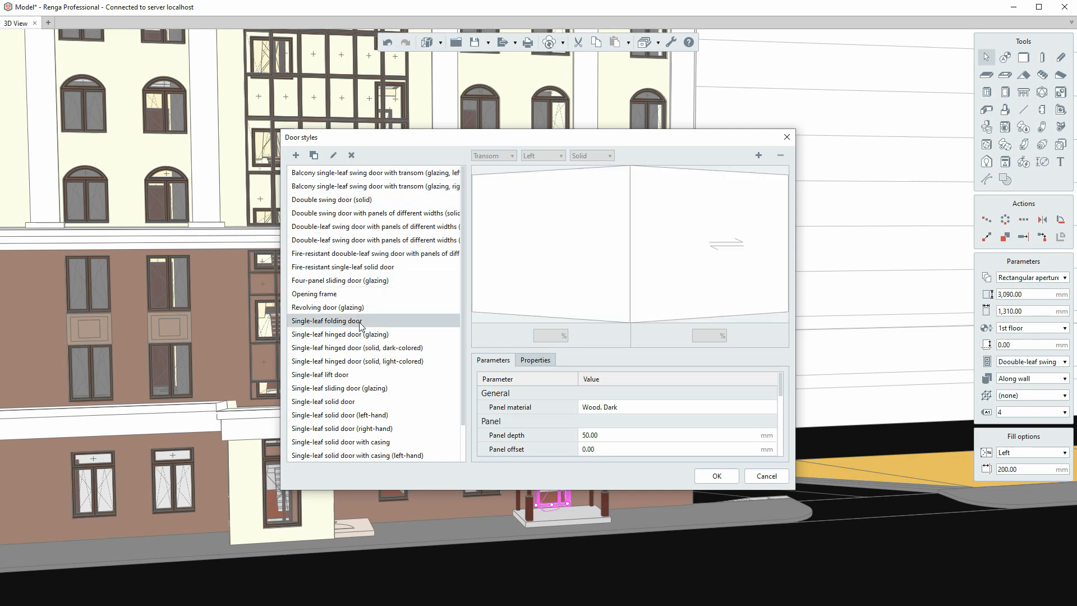
left_click(766, 481)
left_click(1048, 277)
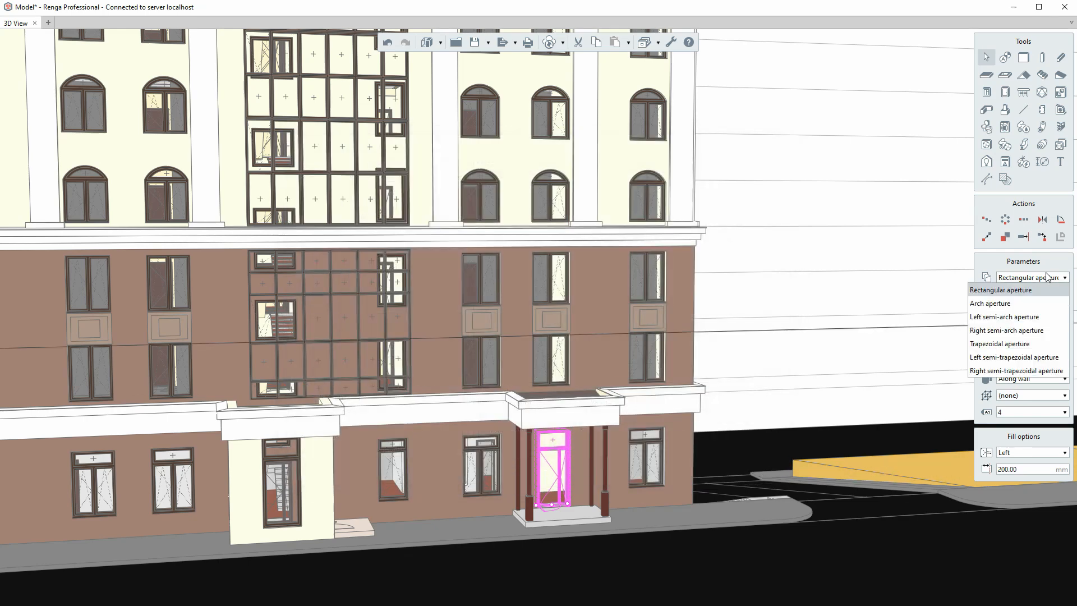
left_click(1008, 290)
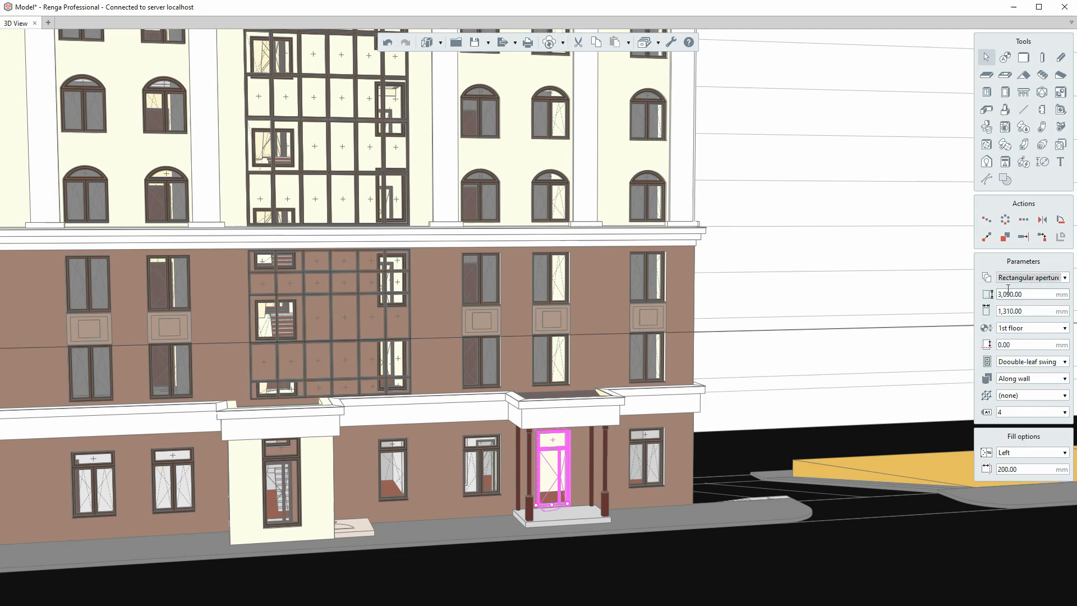
- Select the cornice gutter and browse its beam styles, such as 1220*200, without changing them
key("Escape")
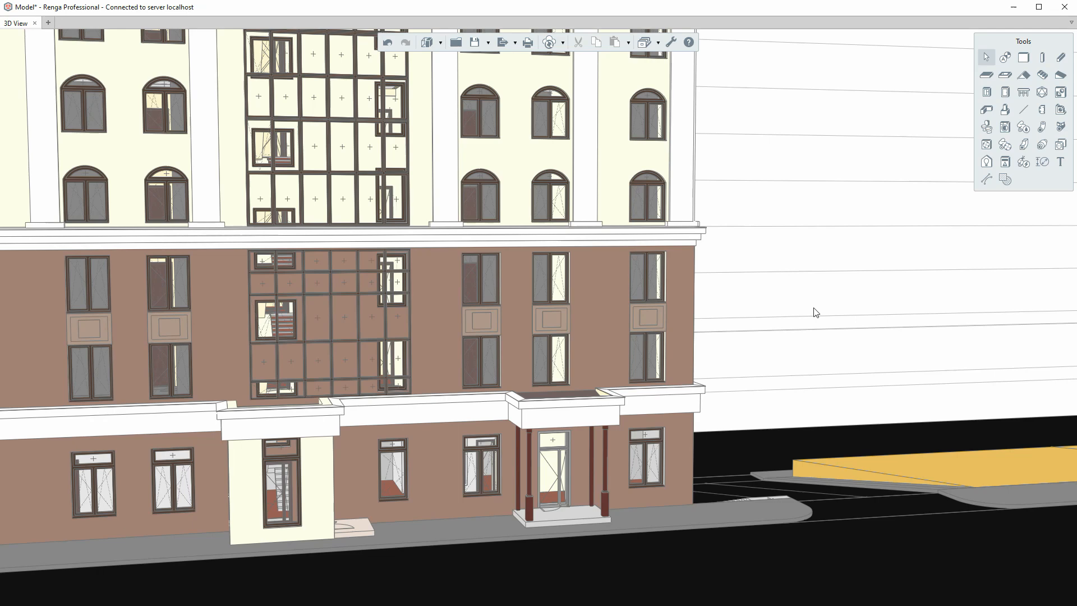
middle_click_drag(731, 217, 739, 328)
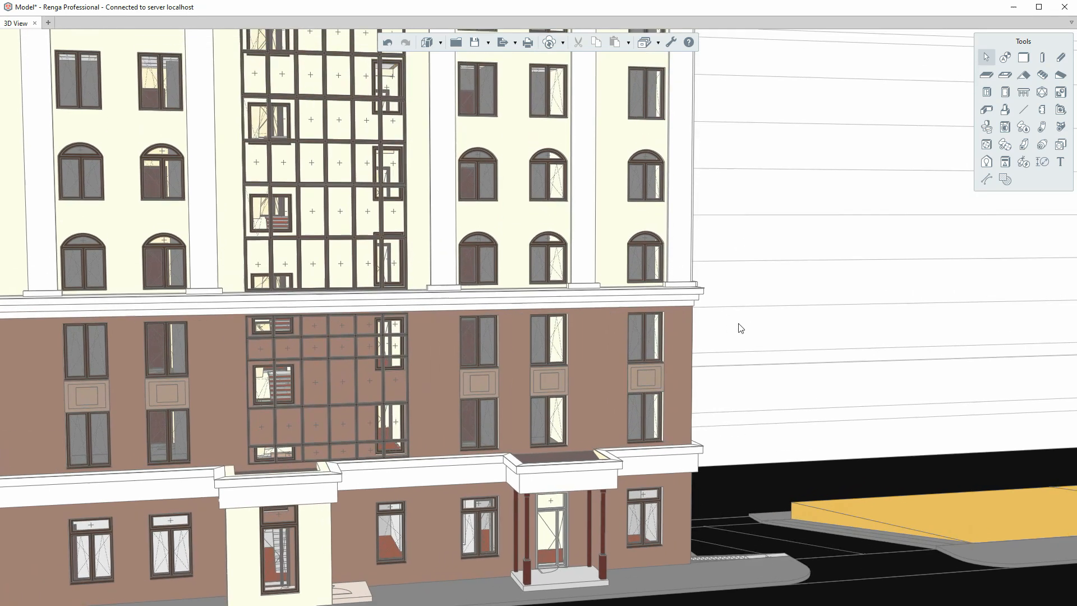
left_click(671, 298)
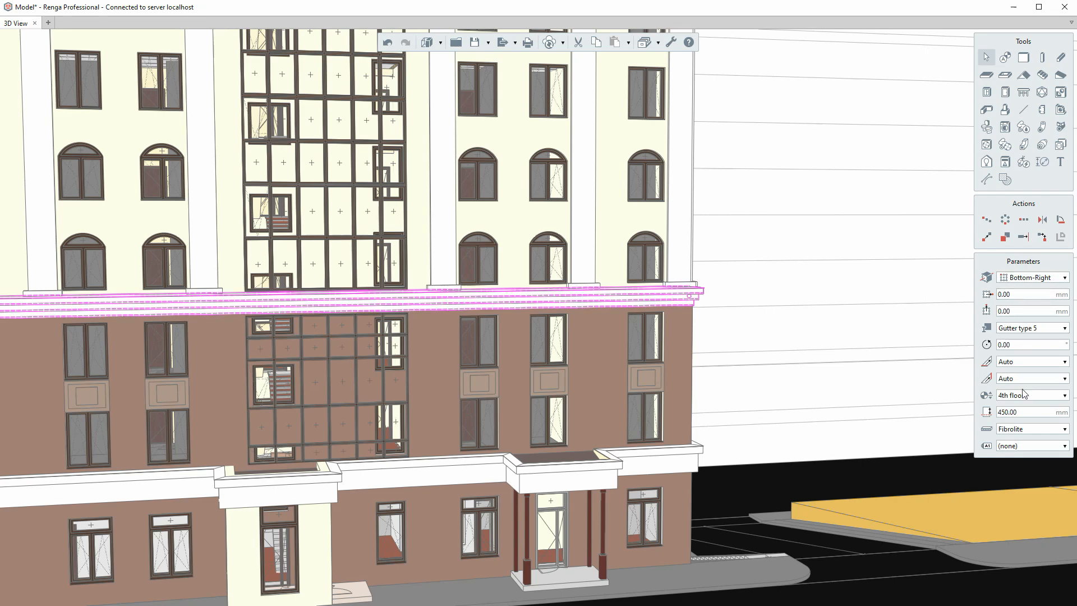
left_click(1042, 333)
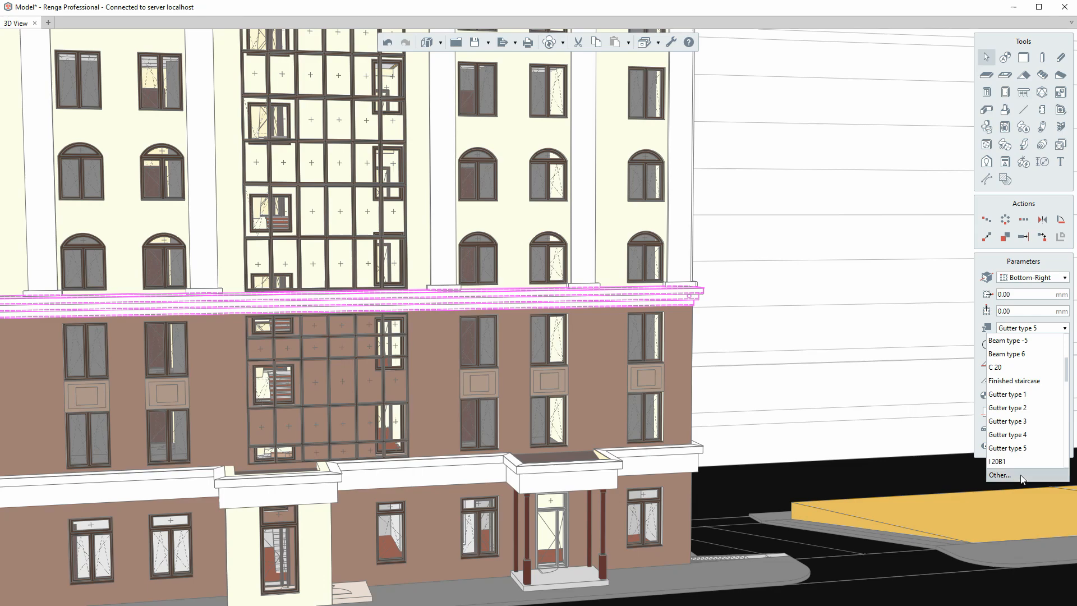
left_click(1024, 478)
left_click(356, 187)
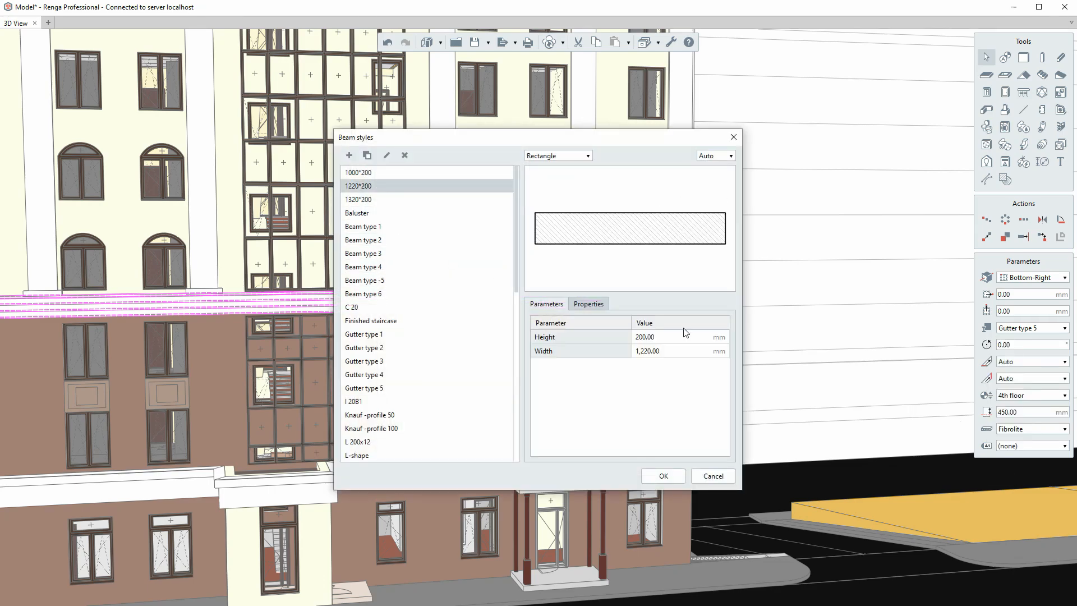
left_click(713, 476)
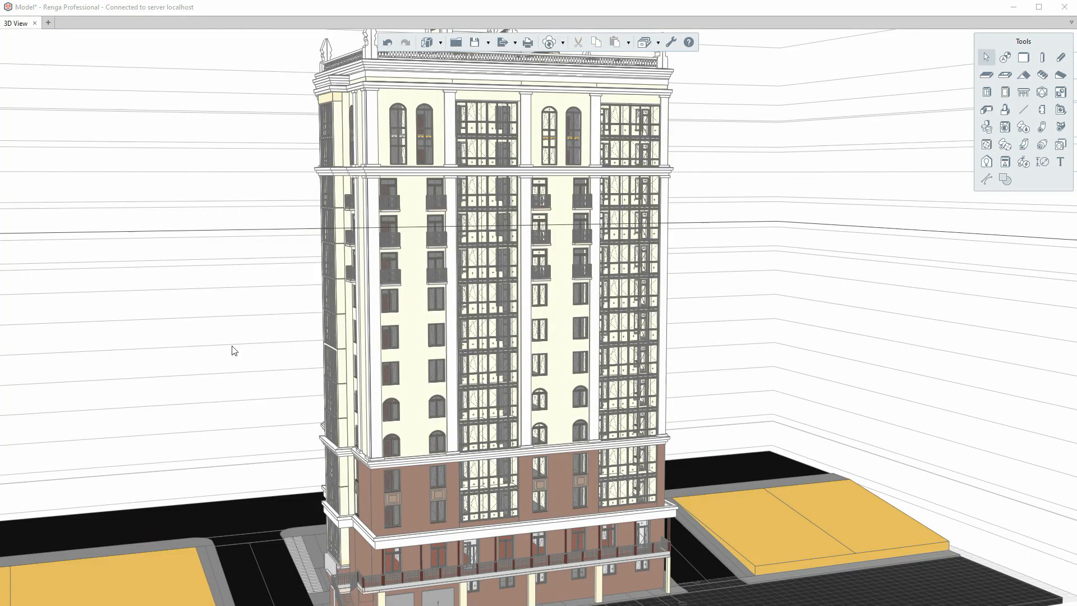
scroll(416, 134, "up", 5)
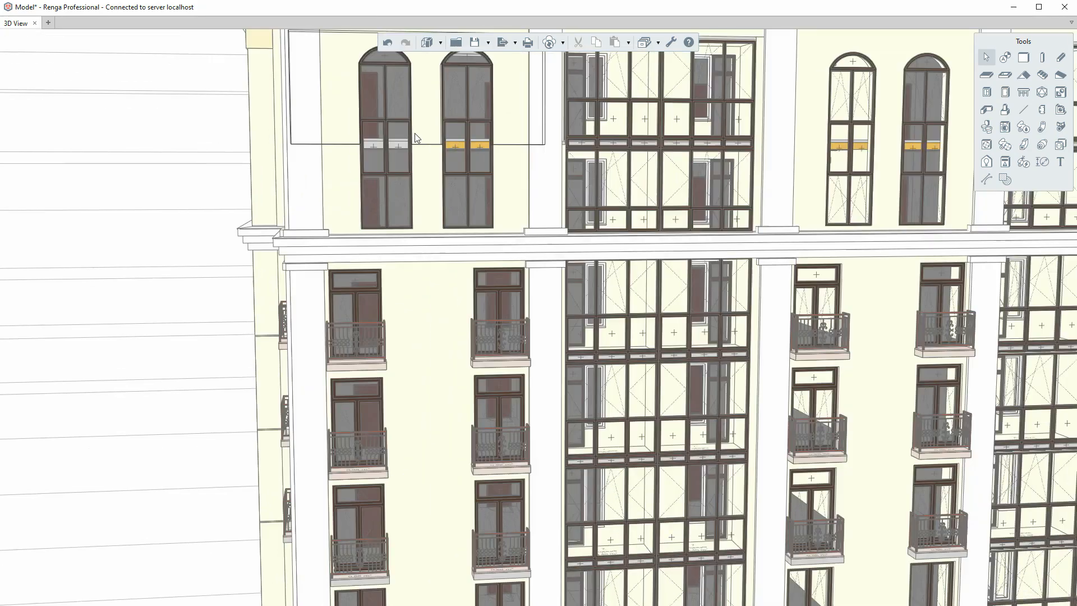
middle_click_drag(357, 231, 224, 271)
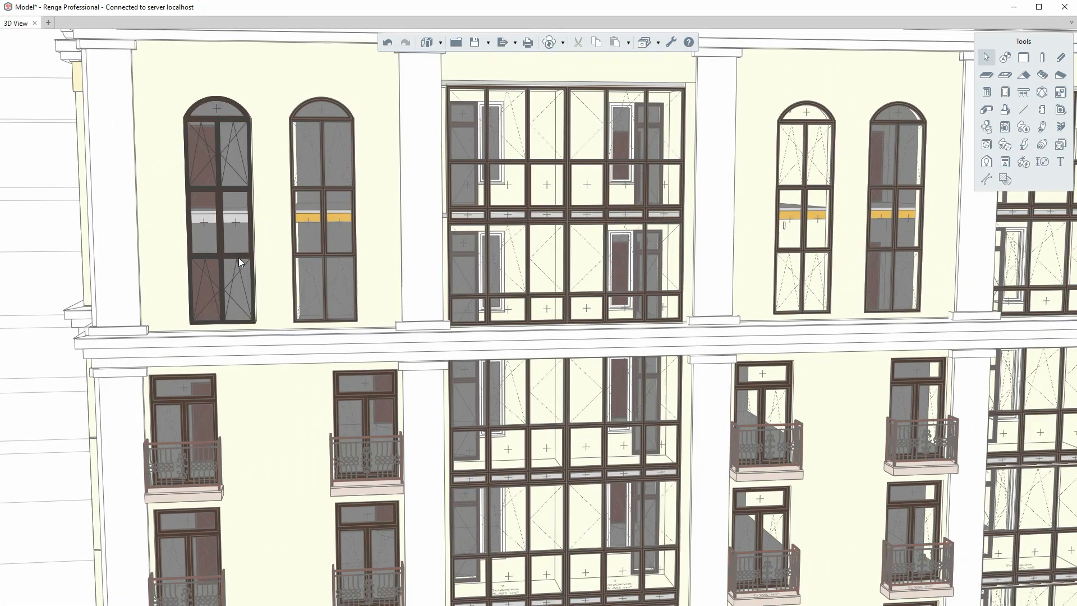
left_click(238, 257)
left_click(318, 254, "ctrl")
left_click(796, 255, "ctrl")
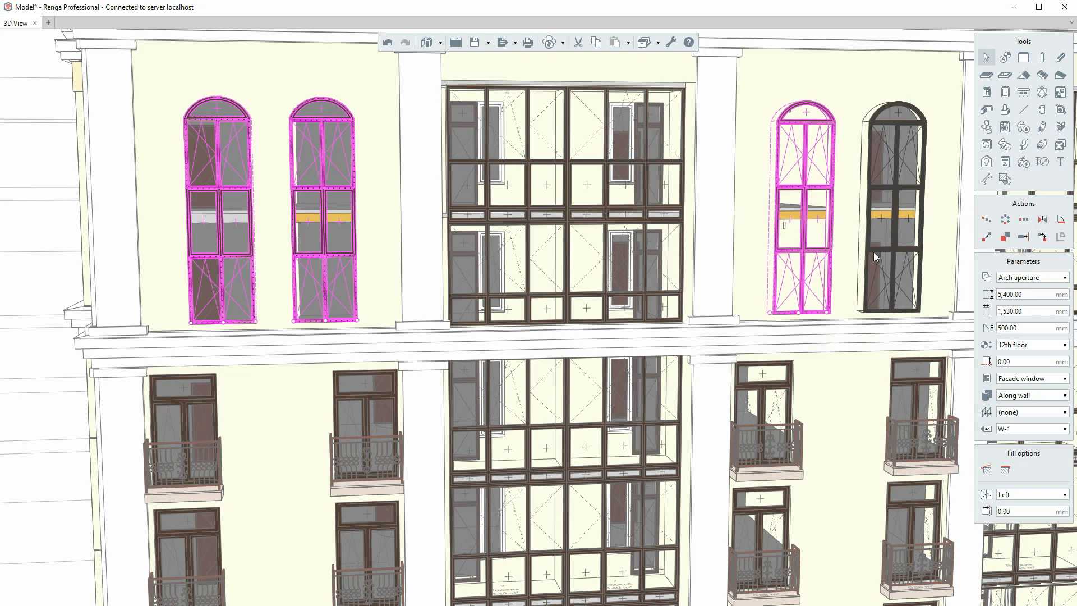
left_click(875, 254, "ctrl")
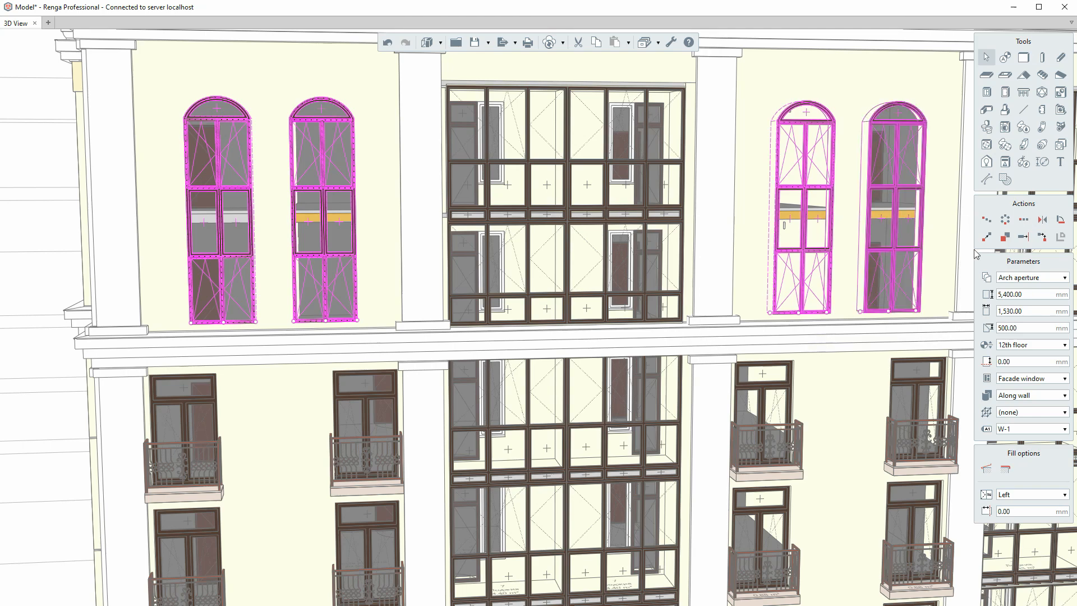
left_click(1037, 379)
left_click(1002, 529)
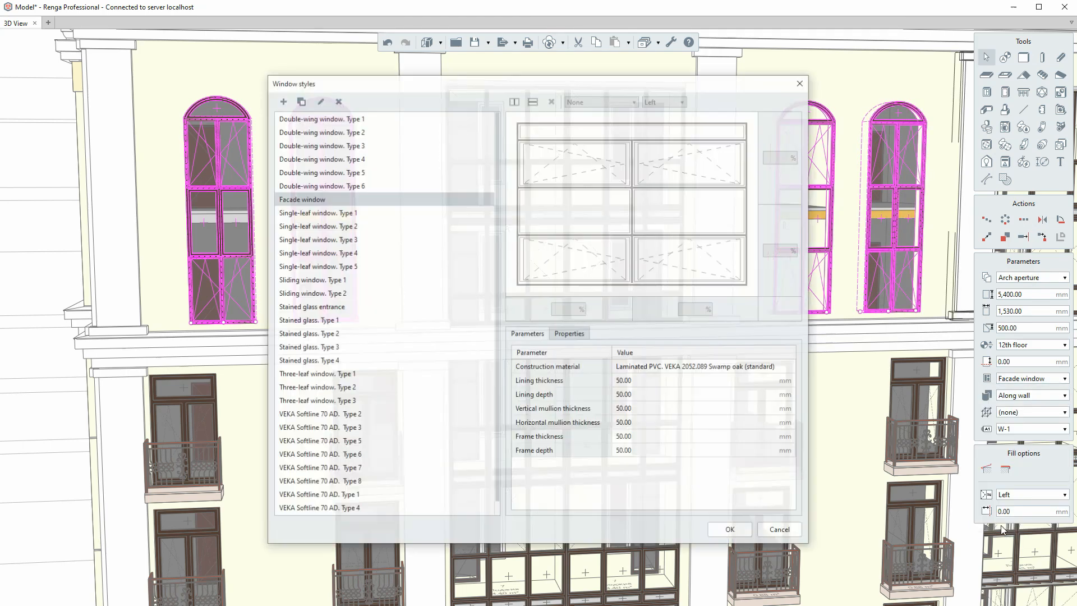
left_click(690, 370)
left_click(689, 395)
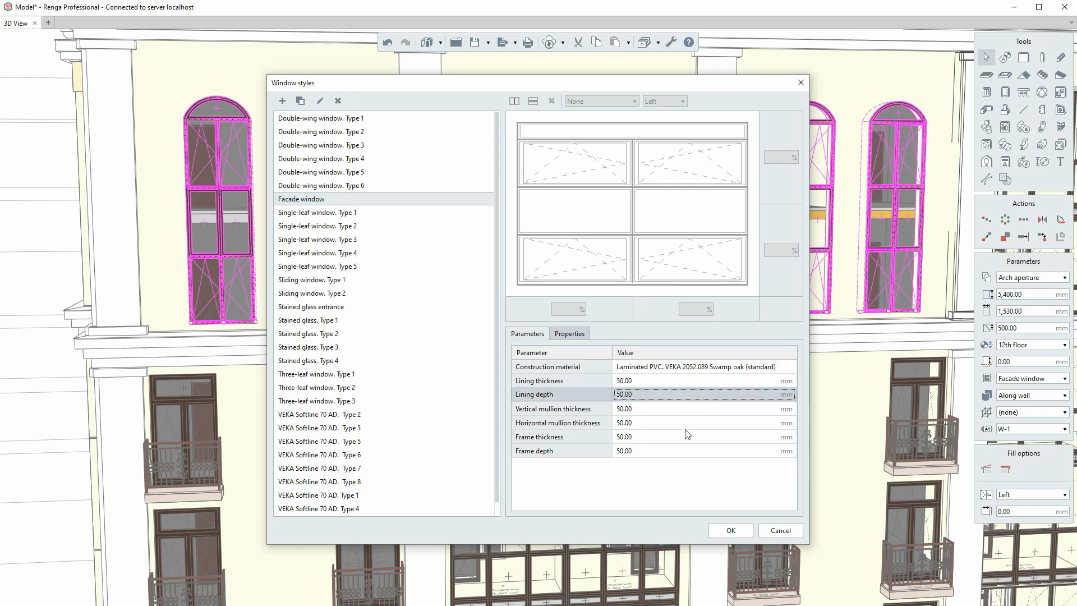
left_click(686, 435)
left_click(569, 334)
left_click(643, 368)
left_click(642, 381)
left_click(655, 413)
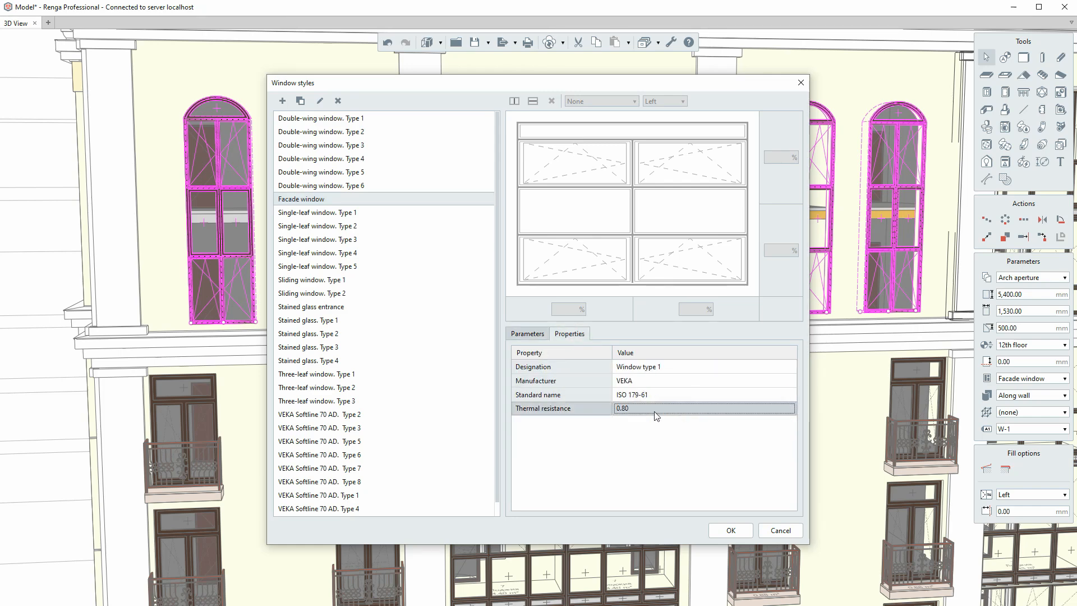
left_click(780, 531)
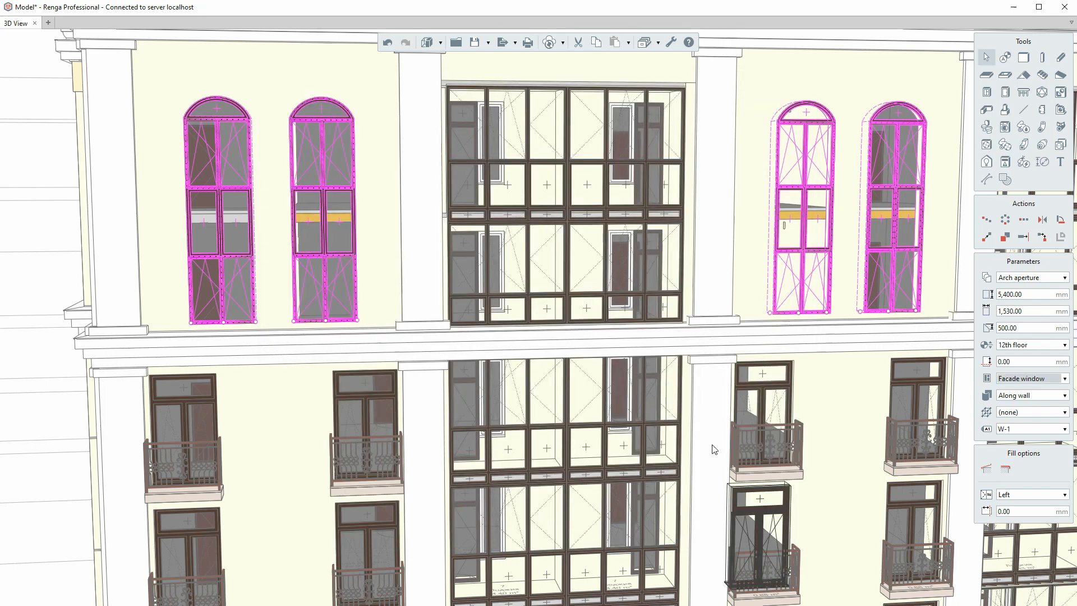
scroll(674, 365, "down", 5)
scroll(469, 265, "up", 3)
- Give the leftmost arched window Designation 'Window 1', Note 'With shortened sill' and weight 95
left_click(258, 241)
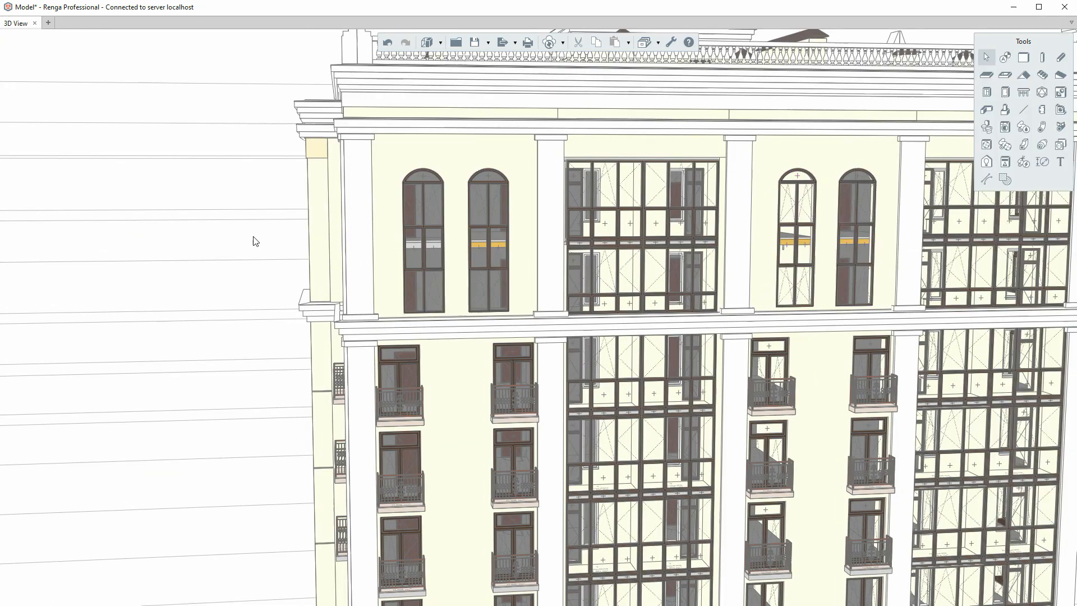
scroll(421, 224, "up", 2)
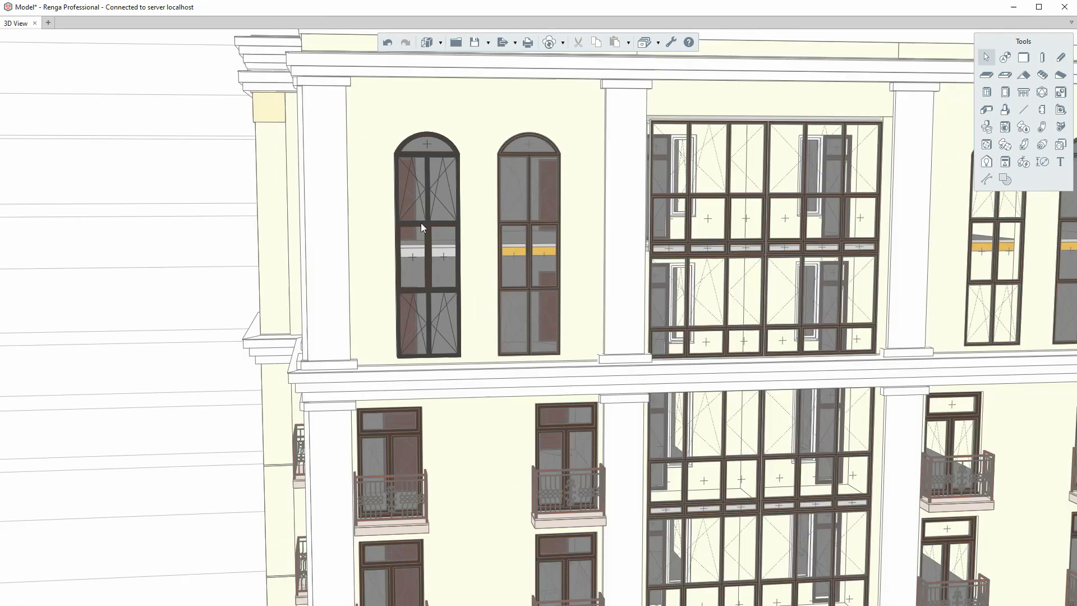
left_click(421, 223)
right_click(421, 223)
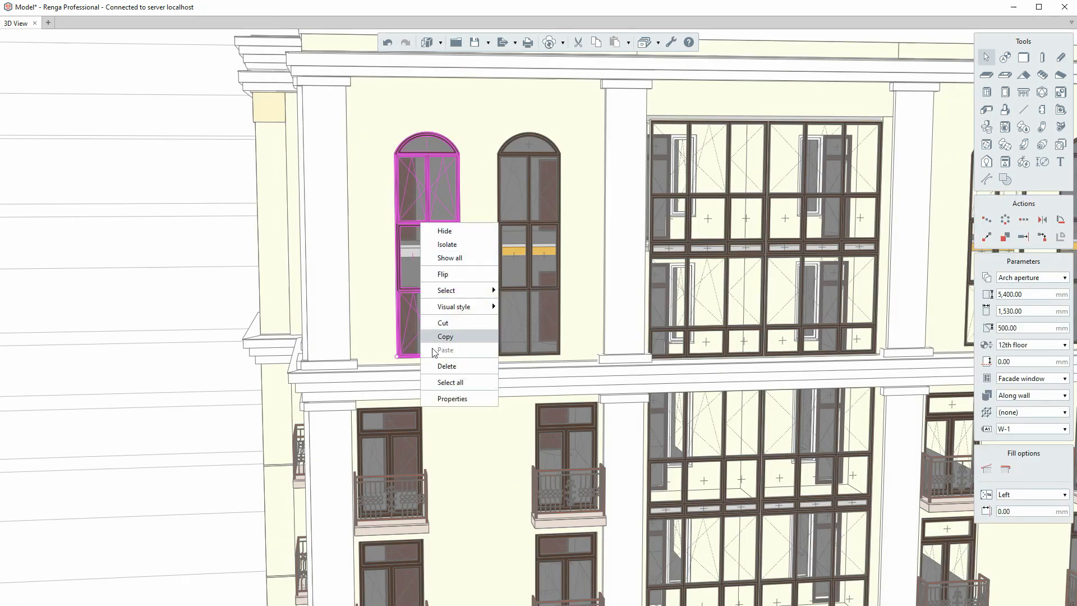
left_click(452, 399)
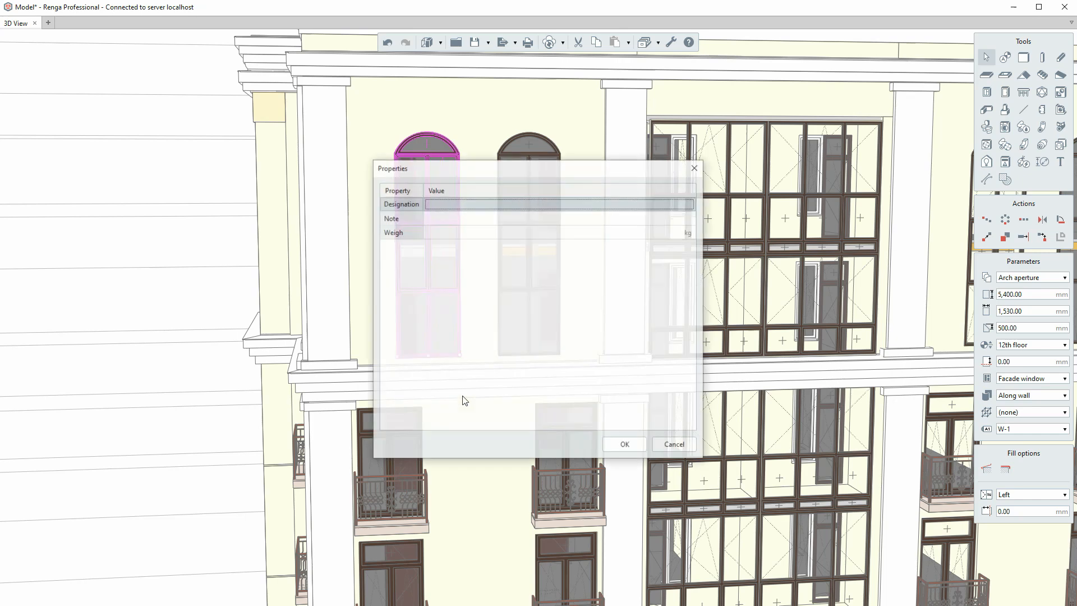
left_click(444, 204)
type("Window 1")
left_click(443, 218)
type("With shortened sill")
left_click(441, 232)
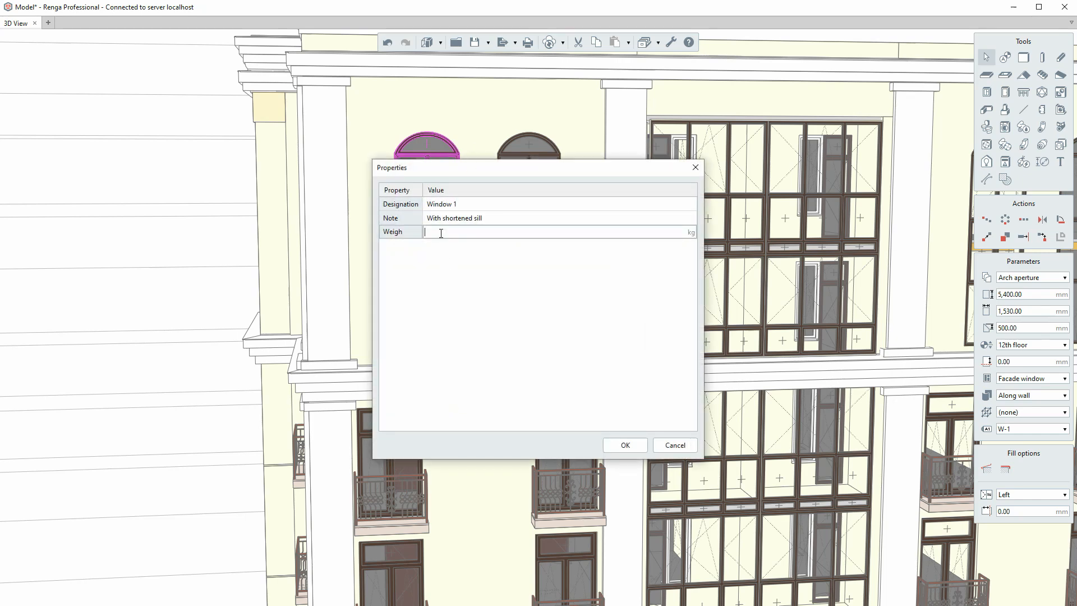
type("95")
left_click(625, 445)
- Set the second arched window as 'Window 2', noted 'With shortened sill', weight 95, then deselect
right_click(532, 222)
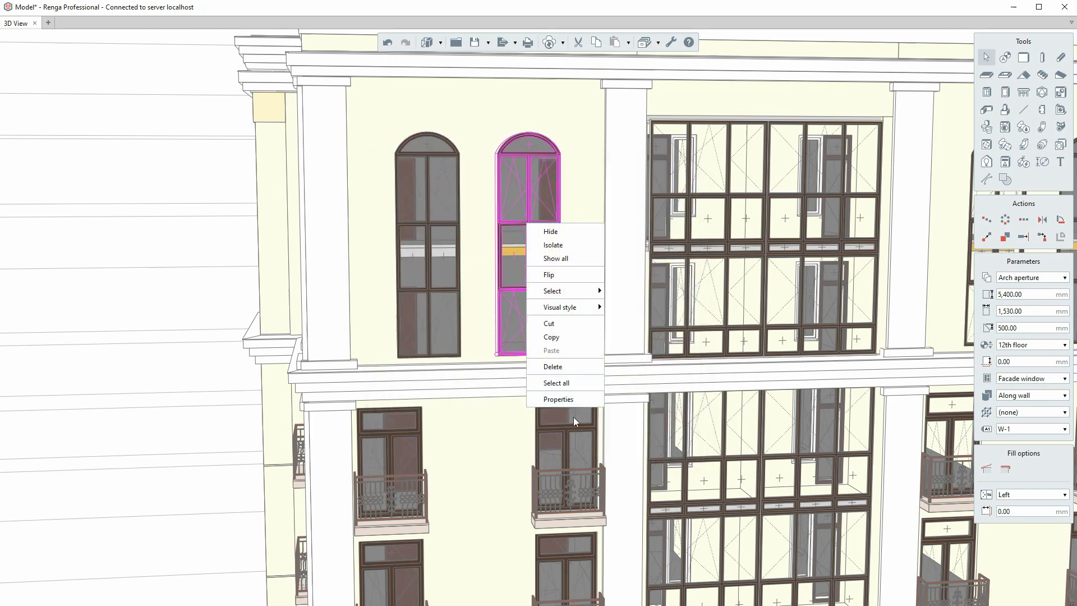
left_click(572, 400)
left_click(440, 203)
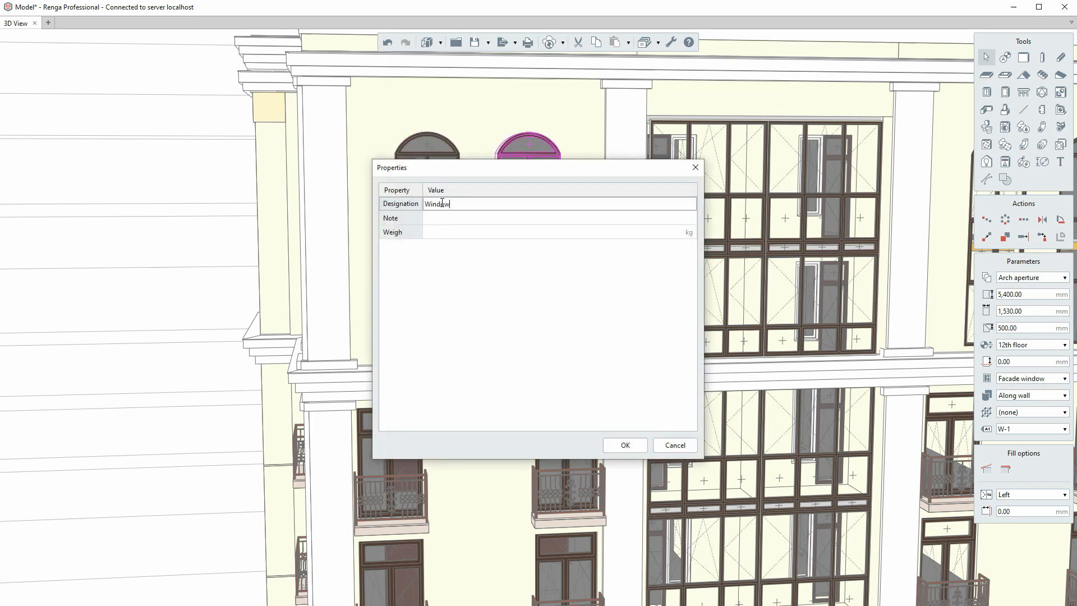
left_click(431, 224)
type("With shortened sill")
left_click(439, 232)
type("95")
left_click(625, 445)
scroll(391, 196, "down", 5)
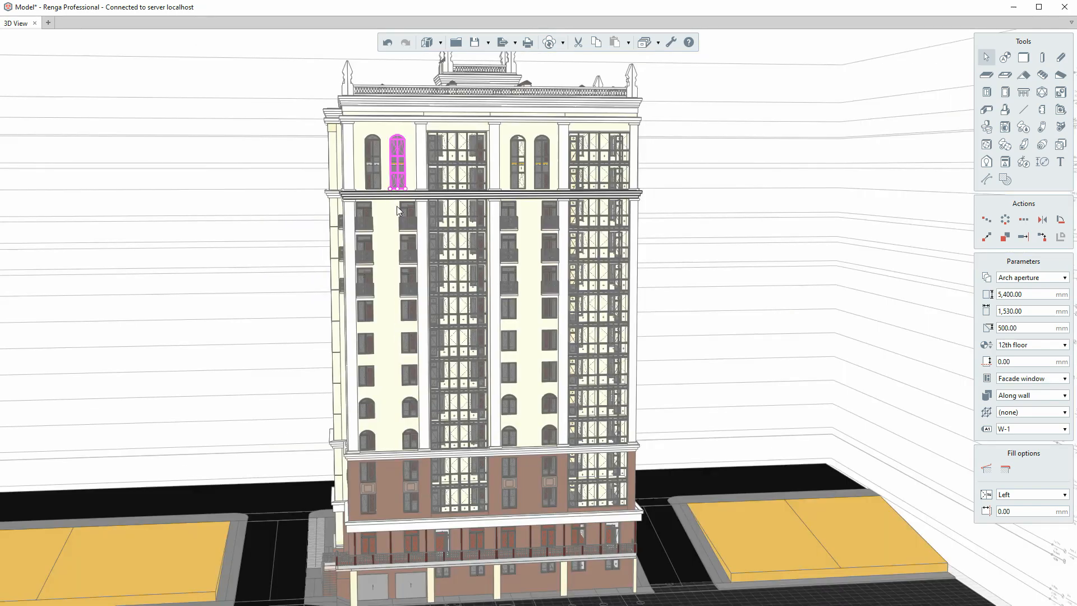
right_click_drag(440, 240, 421, 224)
key("Escape")
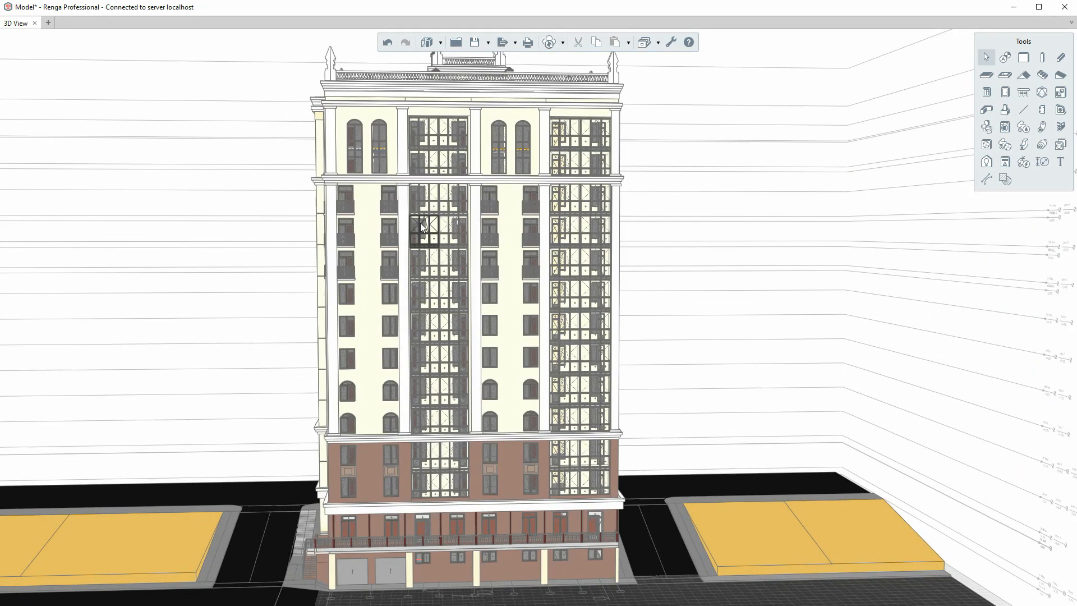